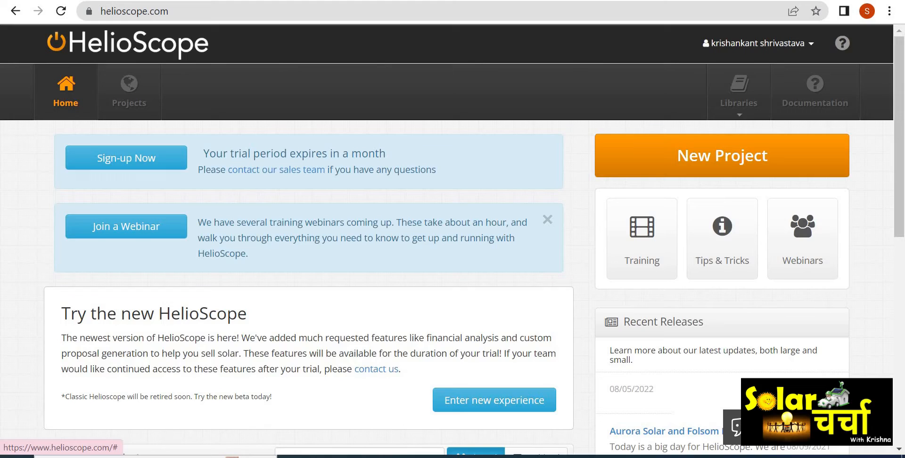
- Start a new project and name it 10kw design
{"action": "left_click", "coordinate": [758, 43]}
{"action": "left_click", "coordinate": [757, 43]}
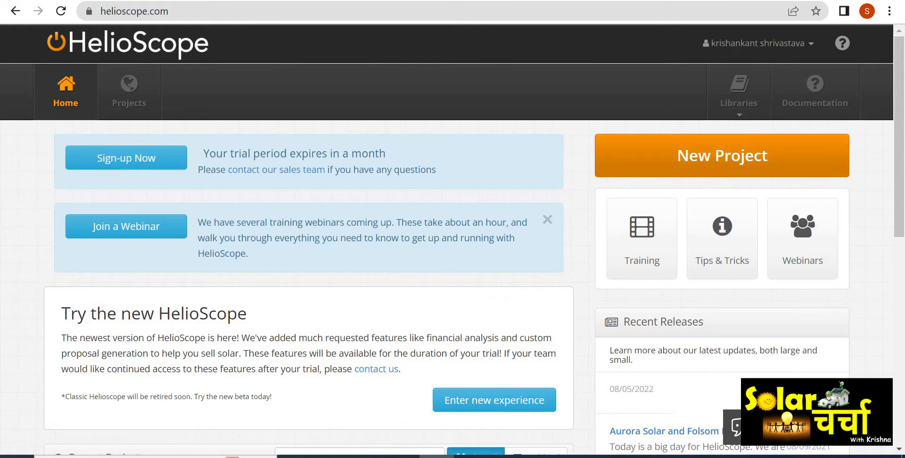
{"action": "left_click", "coordinate": [722, 156]}
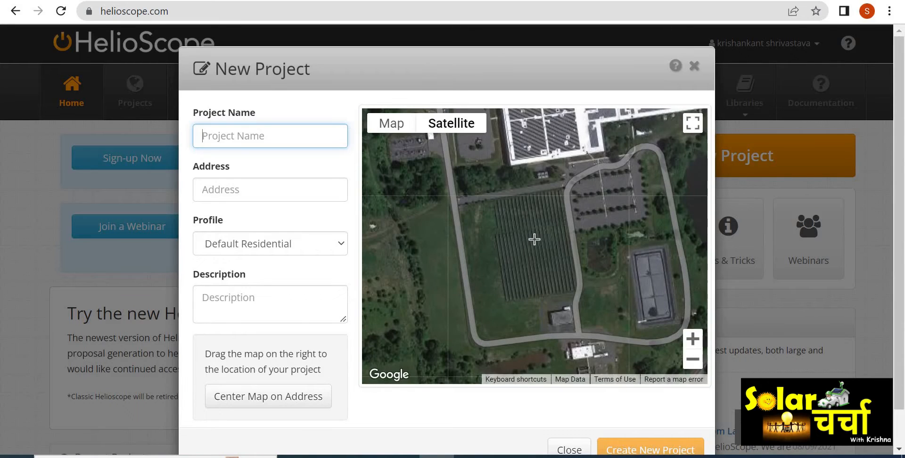
{"action": "type", "text": "10kw"}
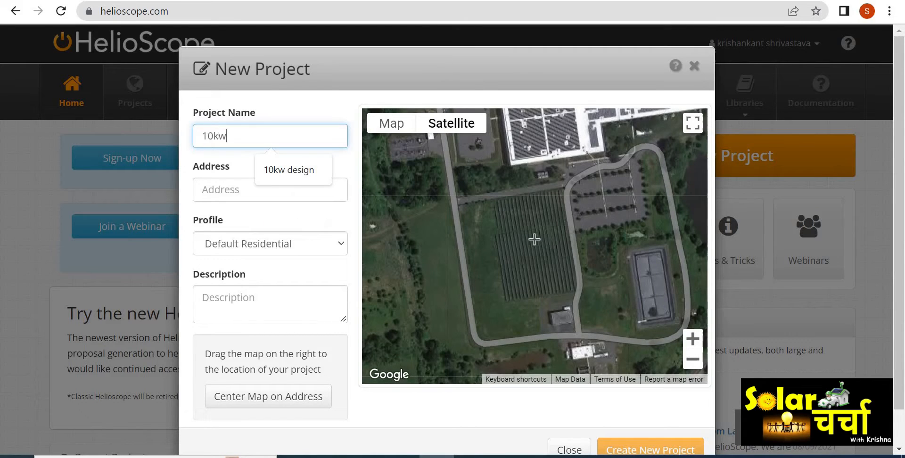
{"action": "key", "text": "Down"}
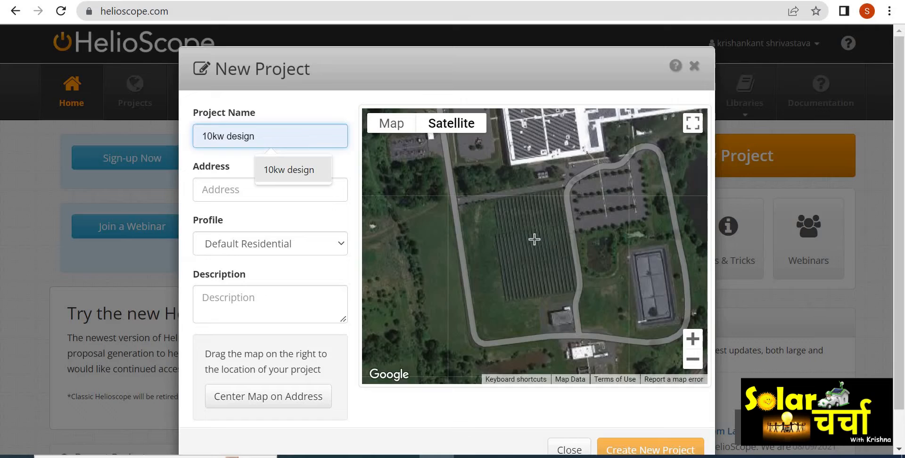
{"action": "key", "text": "Return"}
{"action": "key", "text": "Tab"}
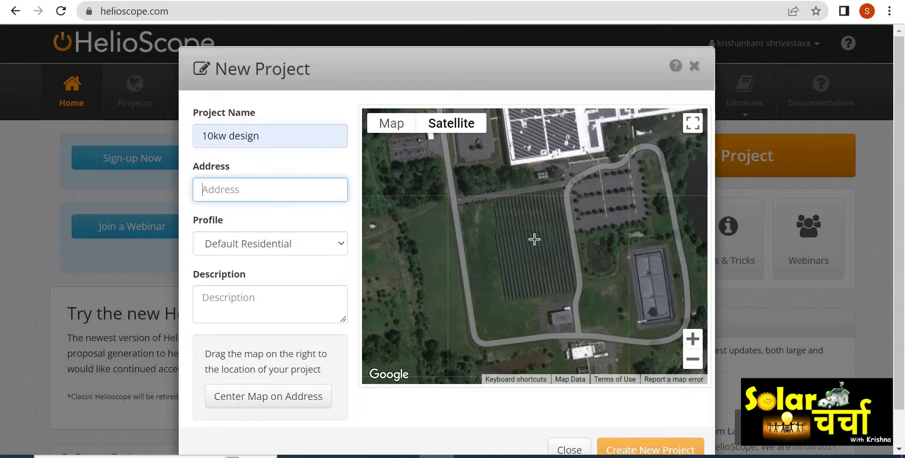
- Enter the site's latitude and longitude as the project address and centre the satellite map on the target rooftop
{"action": "key", "text": "Down"}
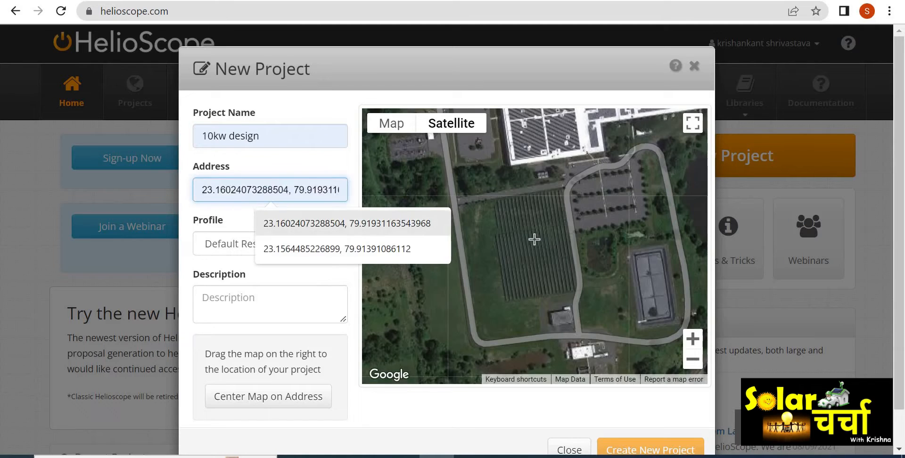
{"action": "key", "text": "Return"}
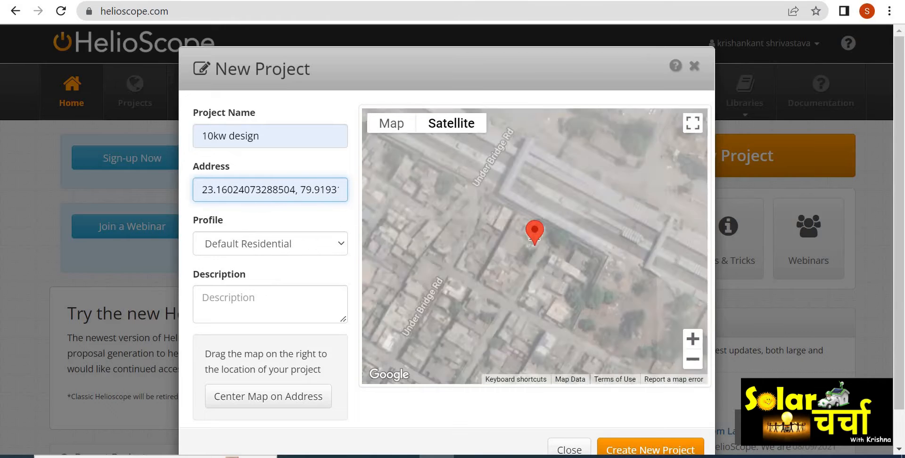
{"action": "mouse_move", "coordinate": [564, 297]}
{"action": "left_mouse_down"}
{"action": "mouse_move", "coordinate": [538, 262]}
{"action": "mouse_move", "coordinate": [535, 240]}
{"action": "left_mouse_up"}
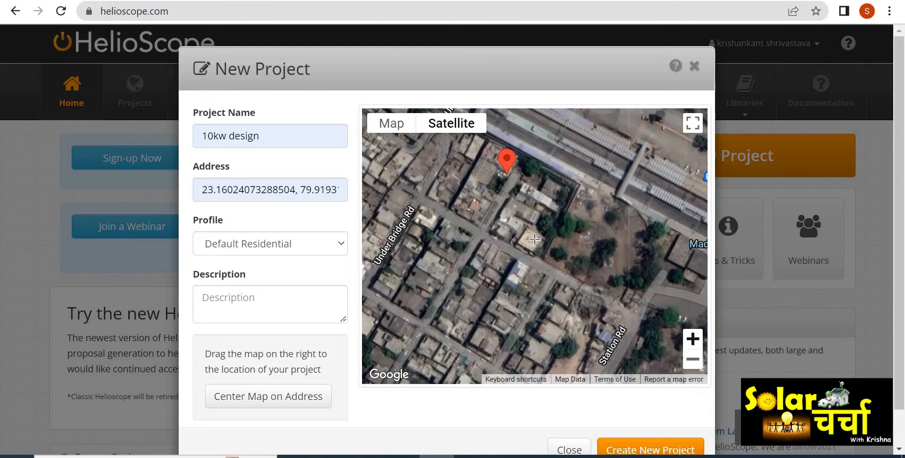
{"action": "scroll", "coordinate": [534, 239], "scroll_direction": "up", "scroll_amount": 2}
{"action": "left_click_drag", "start_coordinate": [534, 240], "coordinate": [557, 251]}
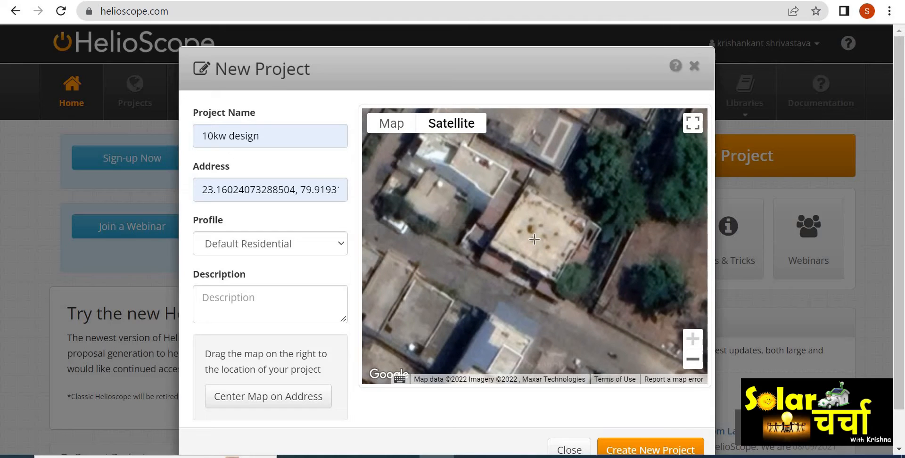
- Keep the Default Residential profile and create the new project
{"action": "left_click", "coordinate": [270, 243]}
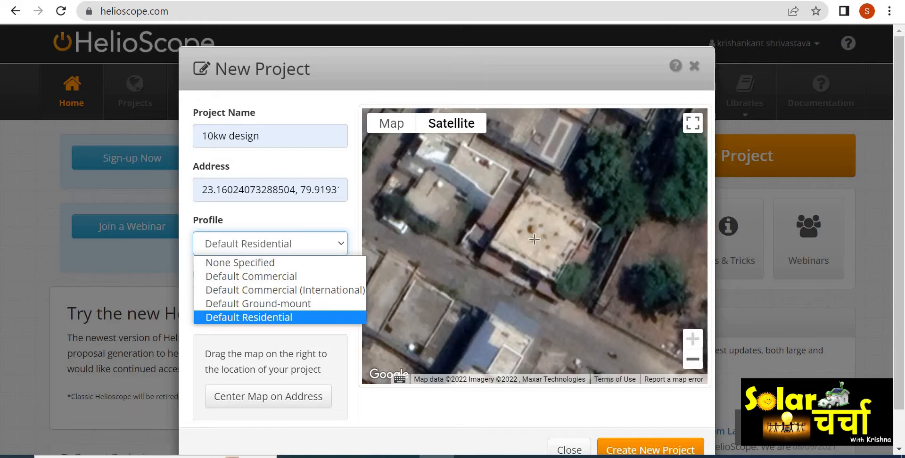
{"action": "left_click", "coordinate": [302, 316]}
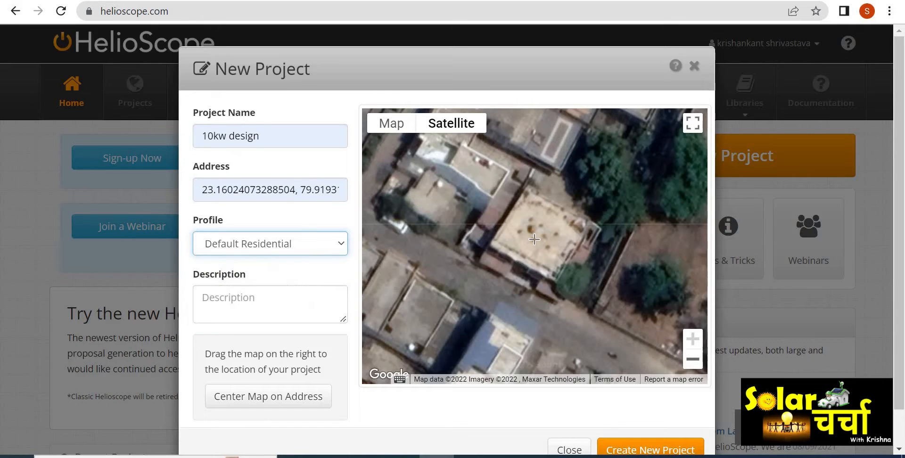
{"action": "left_click", "coordinate": [668, 446]}
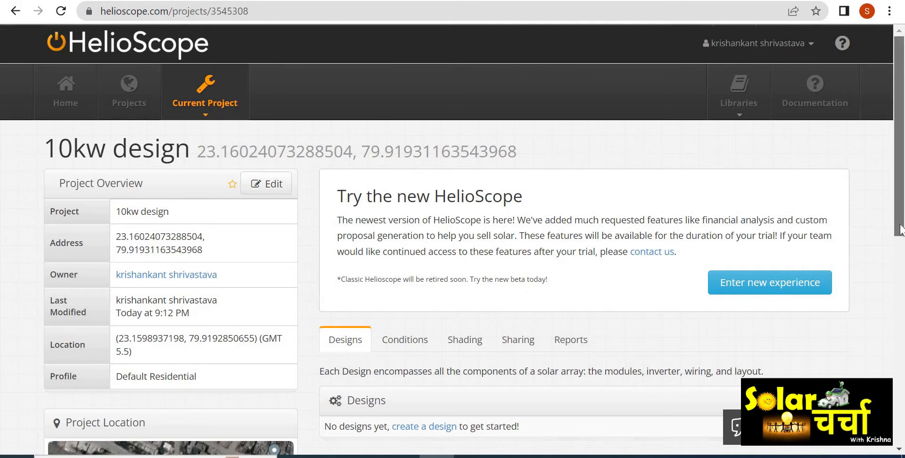
- Add a new design to the project with the description 10kw design
{"action": "scroll", "coordinate": [608, 148], "scroll_direction": "down", "scroll_amount": 2}
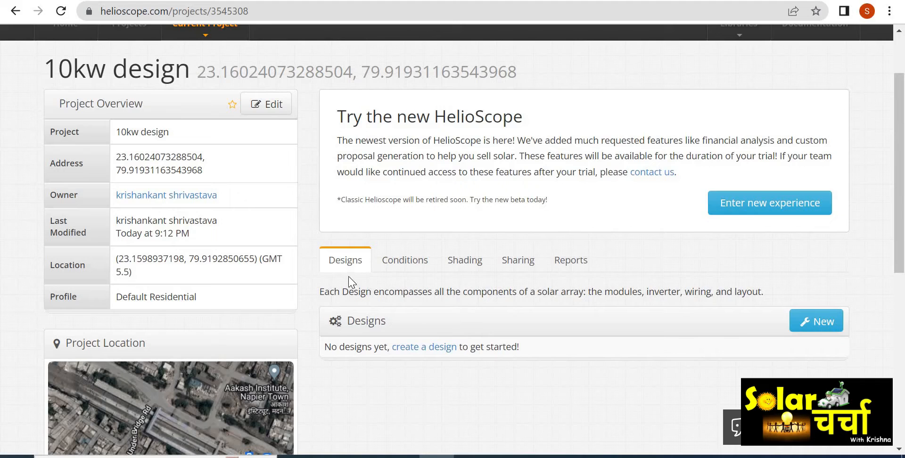
{"action": "left_click", "coordinate": [816, 326]}
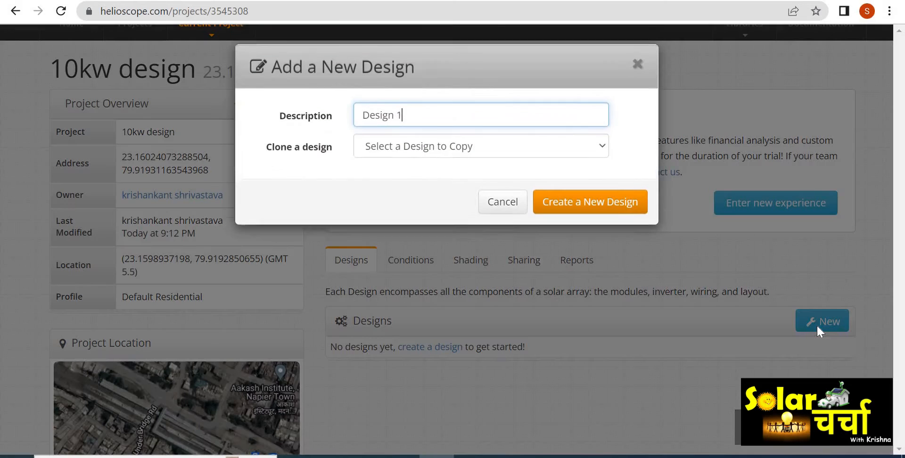
{"action": "left_click_drag", "start_coordinate": [396, 117], "coordinate": [333, 121]}
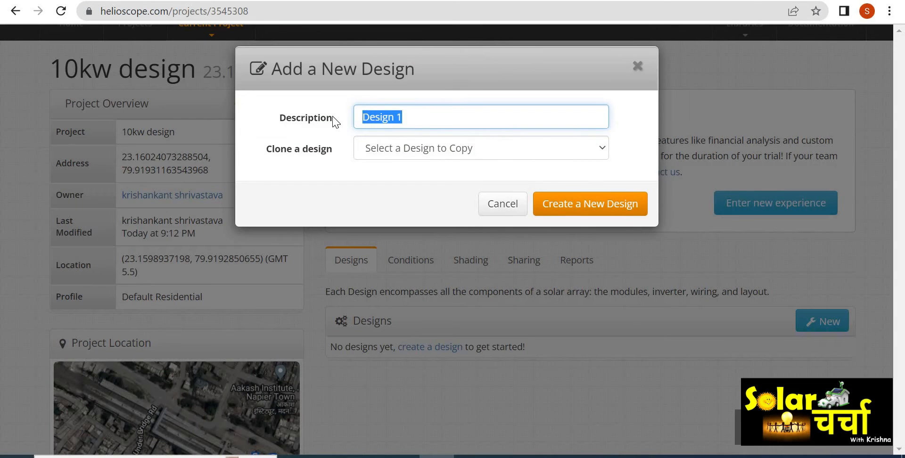
{"action": "type", "text": "10kw design"}
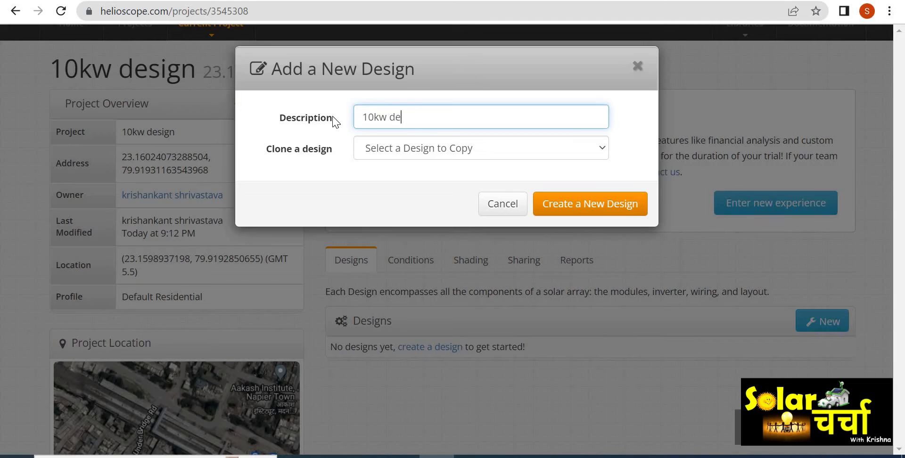
{"action": "left_click", "coordinate": [612, 208]}
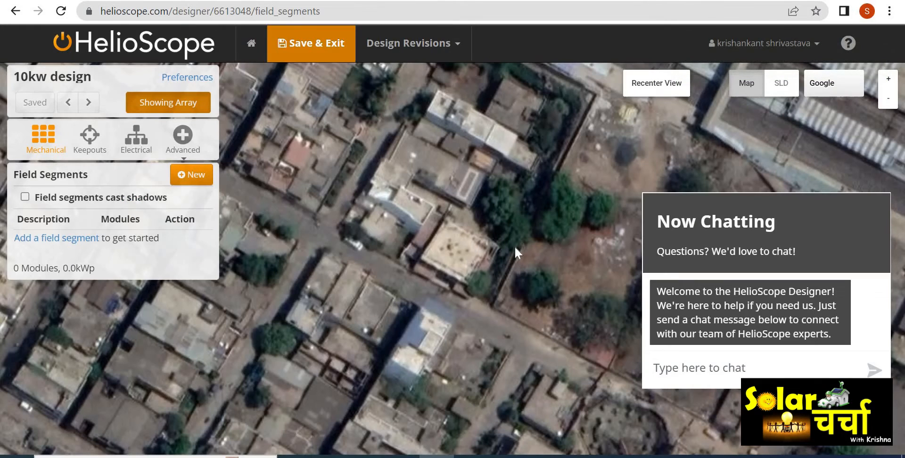
- Close the chat window over the design map
{"action": "scroll", "coordinate": [451, 252], "scroll_direction": "up", "scroll_amount": 2}
{"action": "scroll", "coordinate": [452, 253], "scroll_direction": "up", "scroll_amount": 2}
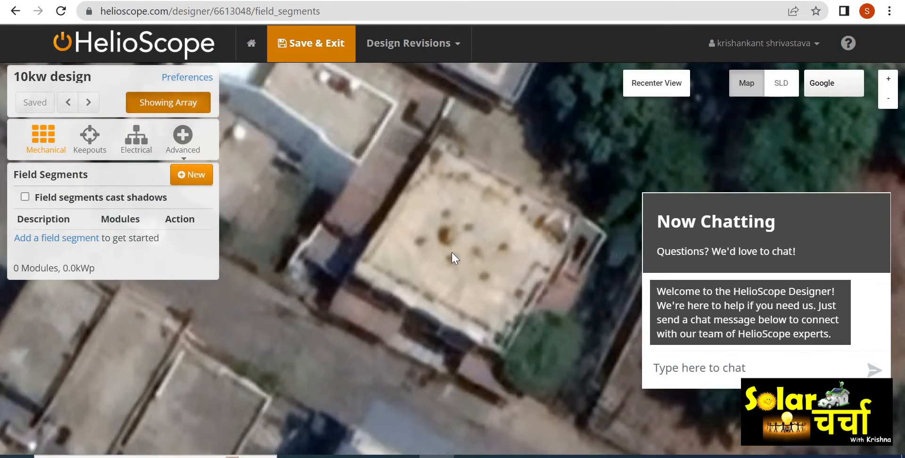
{"action": "scroll", "coordinate": [471, 262], "scroll_direction": "up", "scroll_amount": 1}
{"action": "scroll", "coordinate": [450, 250], "scroll_direction": "down", "scroll_amount": 3}
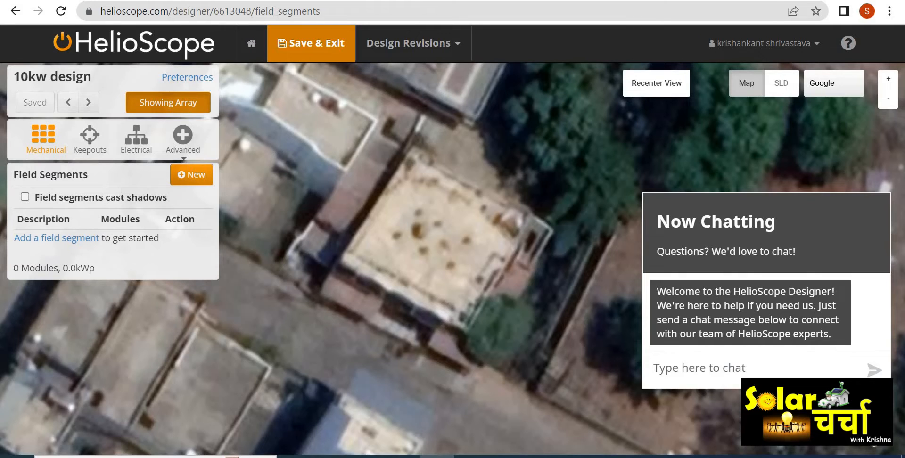
{"action": "left_click", "coordinate": [874, 431]}
- Draw a new four-sided field segment outlining the rooftop, about 13.6 m by 13.4 m
{"action": "scroll", "coordinate": [412, 222], "scroll_direction": "up", "scroll_amount": 3}
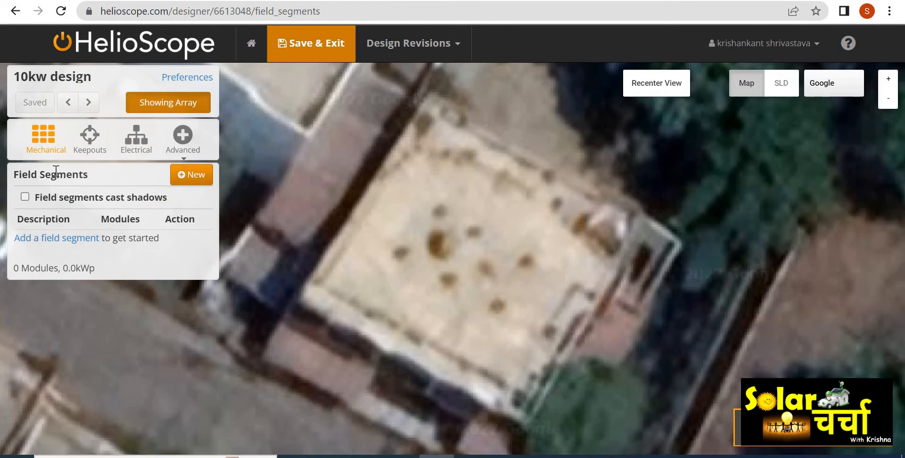
{"action": "left_click", "coordinate": [191, 175]}
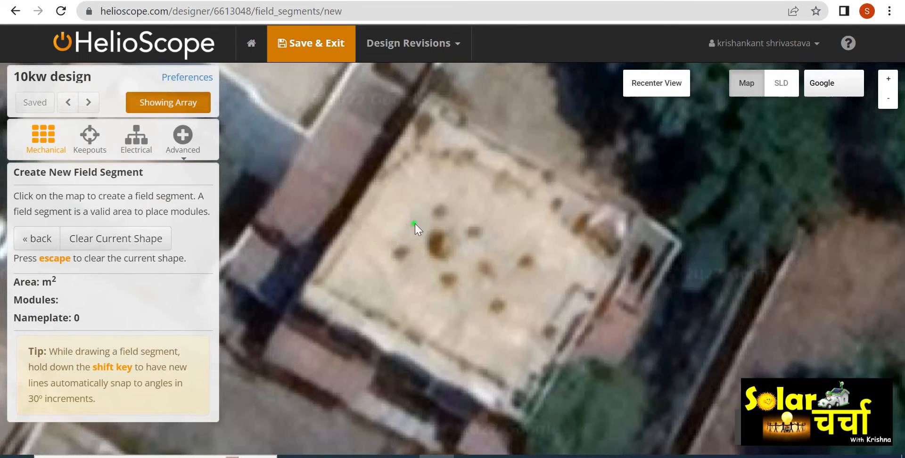
{"action": "left_click", "coordinate": [424, 100]}
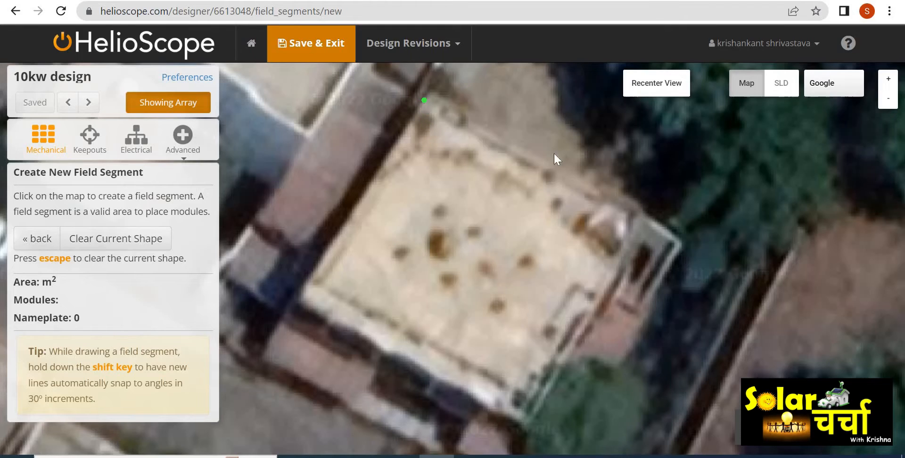
{"action": "left_click", "coordinate": [636, 212]}
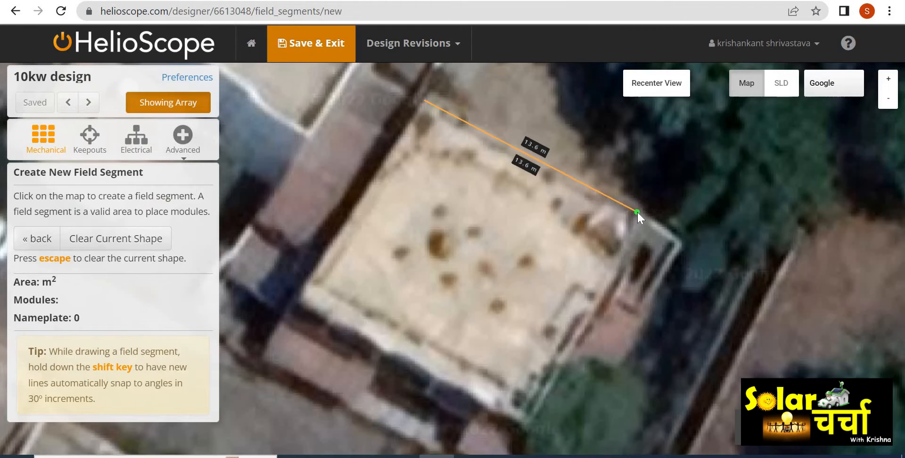
{"action": "left_click", "coordinate": [528, 426]}
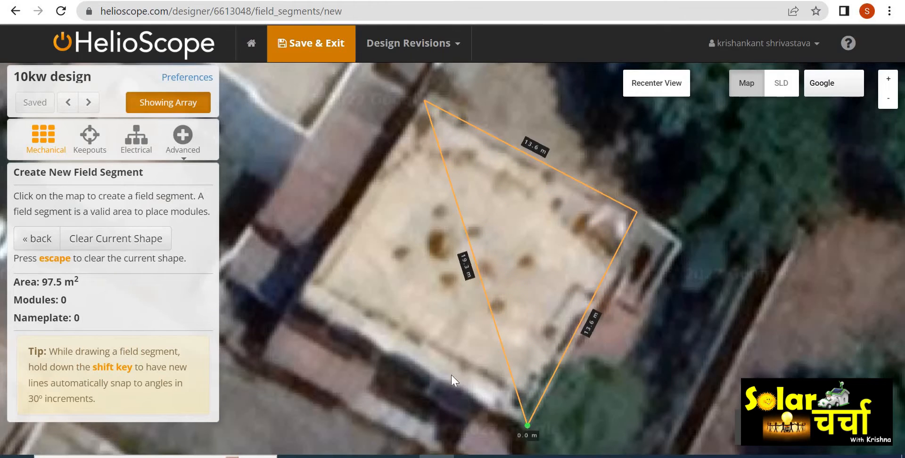
{"action": "left_click", "coordinate": [317, 311]}
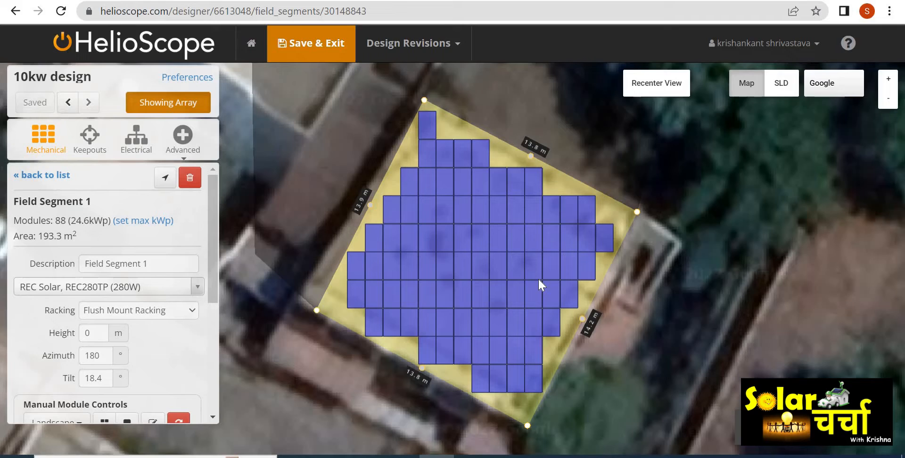
- Change the segment's module to Adani ASM-7-PERC-335 5BB 1500V (335W) by searching for adani 335
{"action": "left_click_drag", "start_coordinate": [211, 231], "coordinate": [211, 256]}
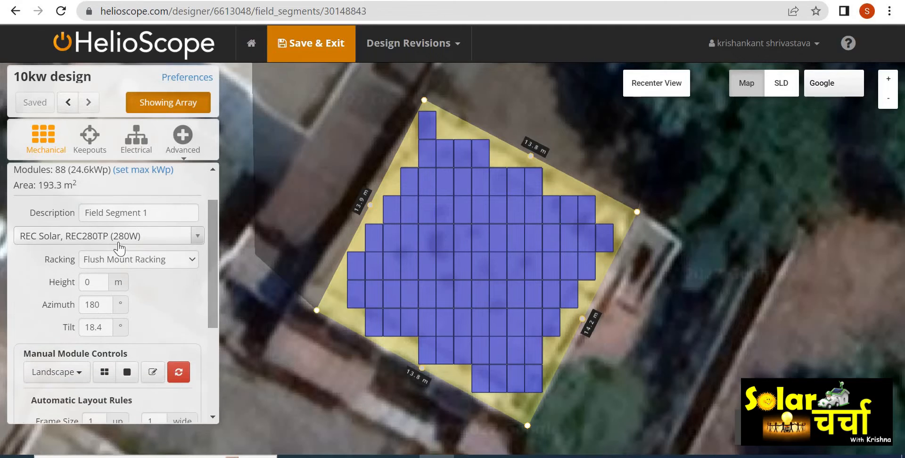
{"action": "left_click", "coordinate": [196, 236]}
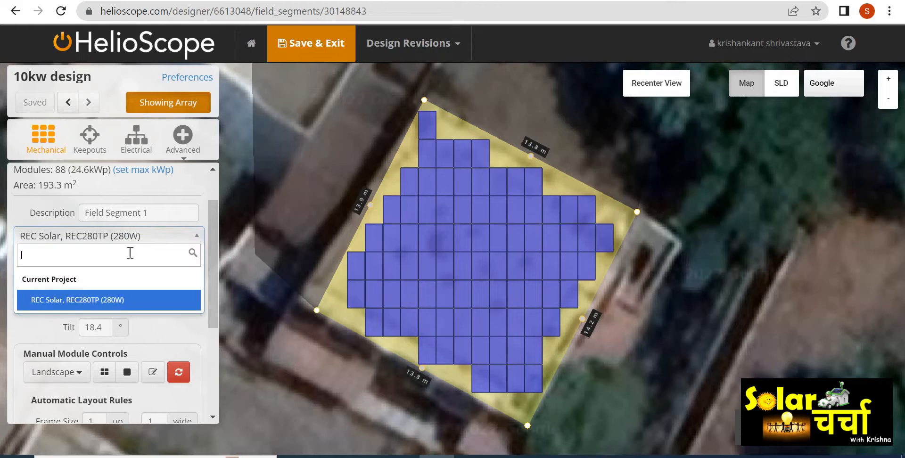
{"action": "type", "text": "adani 335"}
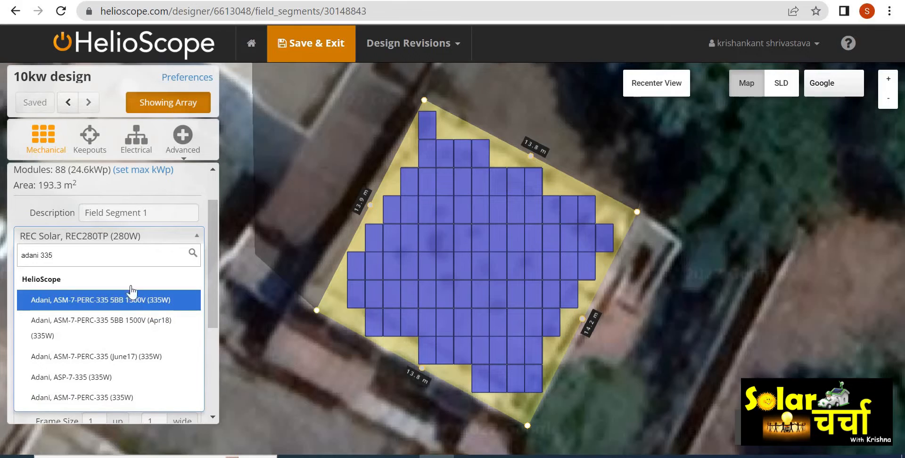
{"action": "left_click", "coordinate": [131, 301]}
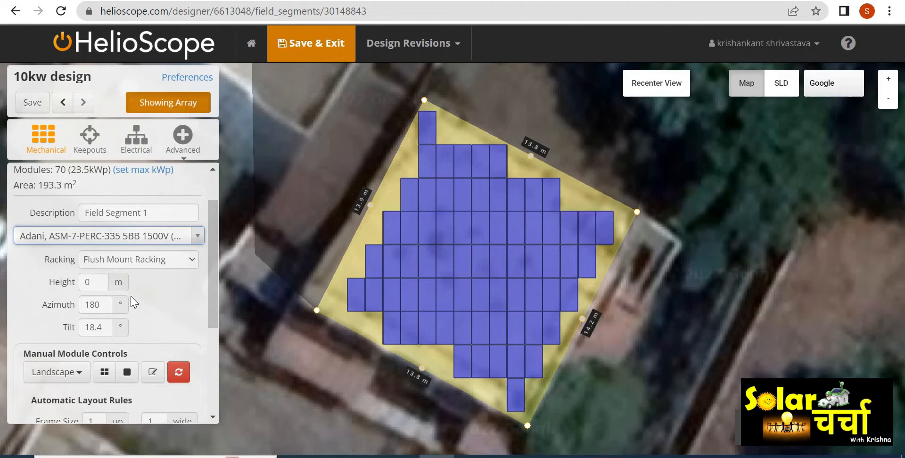
- Set the field segment's racking to Fixed Tilt Racking
{"action": "left_click", "coordinate": [193, 260]}
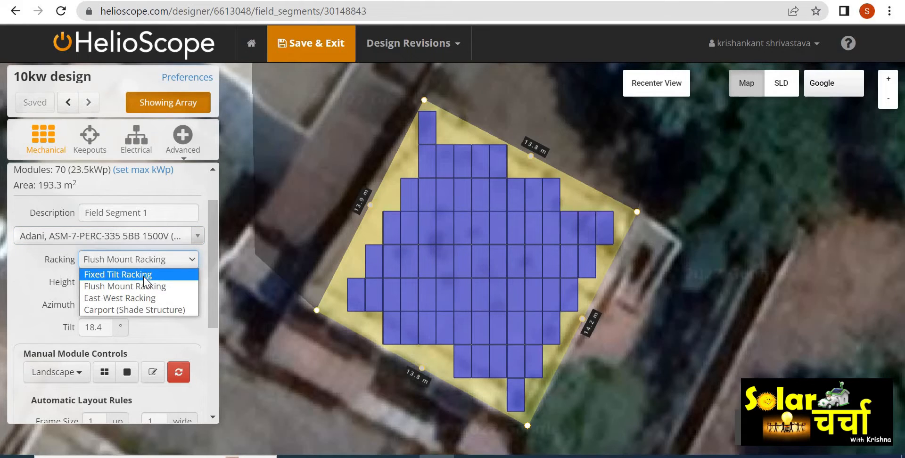
{"action": "left_click", "coordinate": [178, 330]}
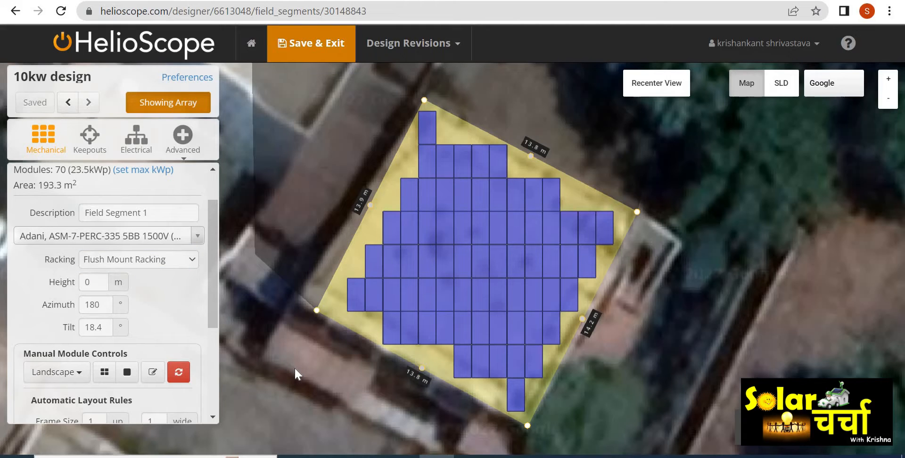
{"action": "left_click_drag", "start_coordinate": [315, 365], "coordinate": [426, 227]}
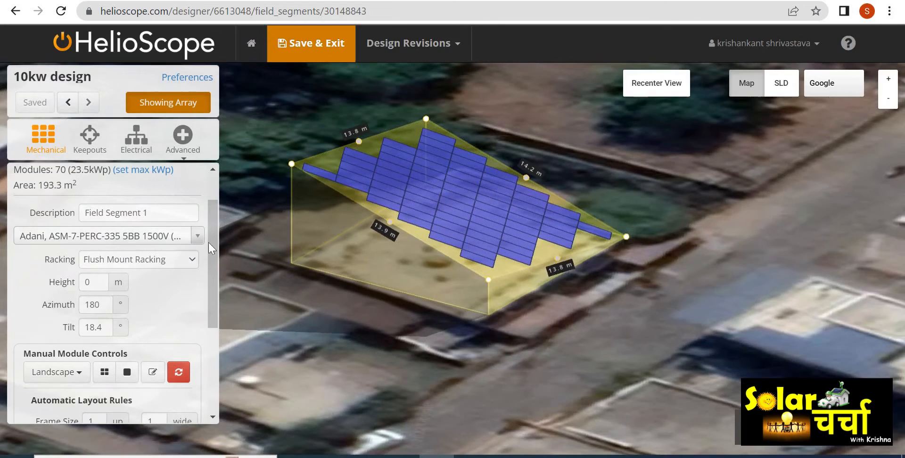
{"action": "left_click", "coordinate": [190, 264]}
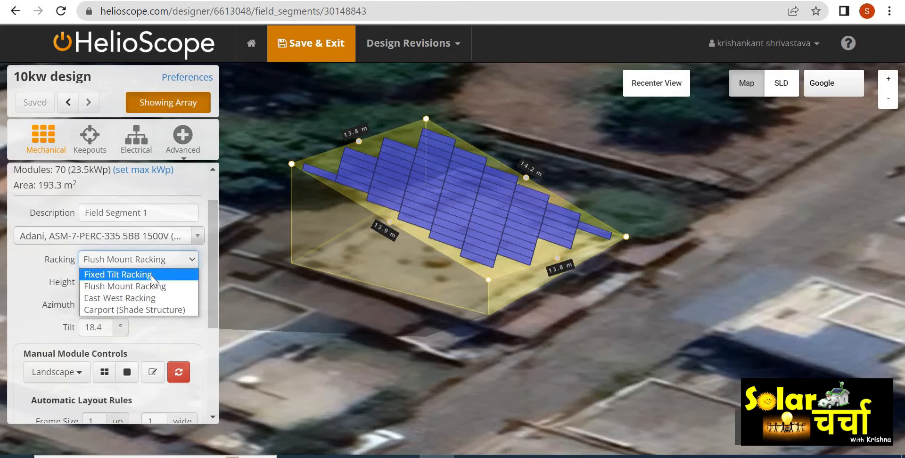
{"action": "left_click", "coordinate": [151, 274]}
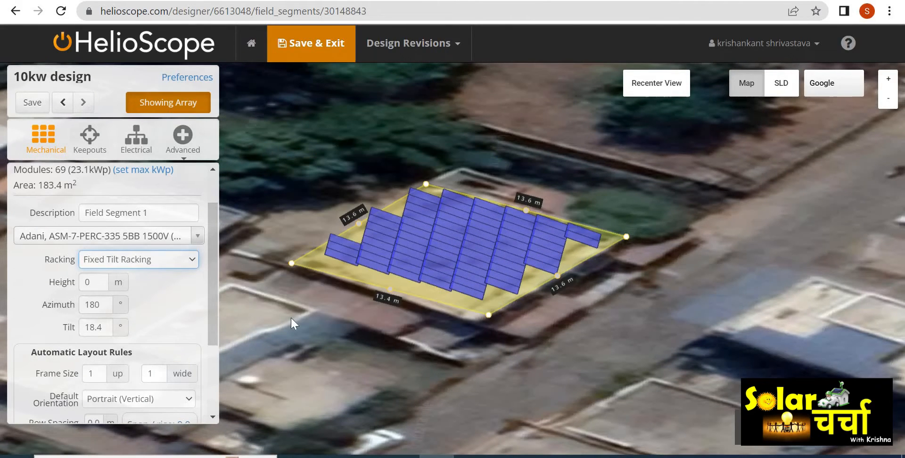
{"action": "left_click_drag", "start_coordinate": [291, 318], "coordinate": [289, 335]}
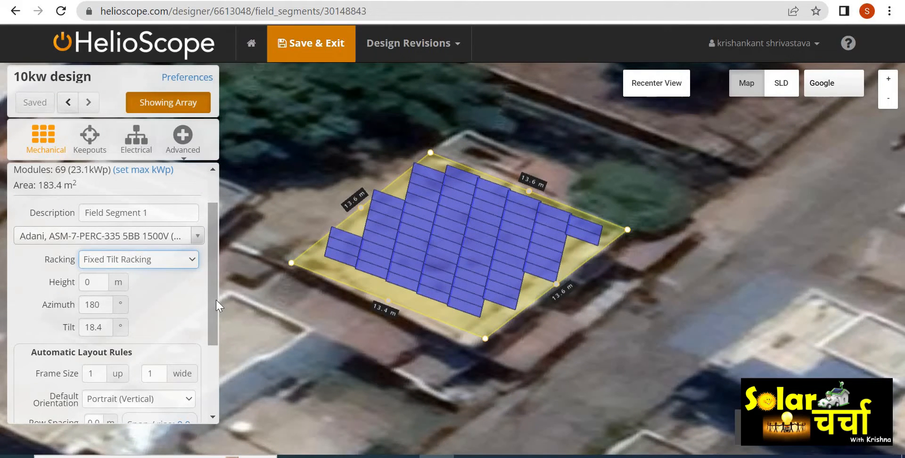
- Set the field segment's azimuth to 209°, keeping the module height at 0 m
{"action": "left_click", "coordinate": [89, 282]}
{"action": "left_click_drag", "start_coordinate": [89, 282], "coordinate": [83, 282]}
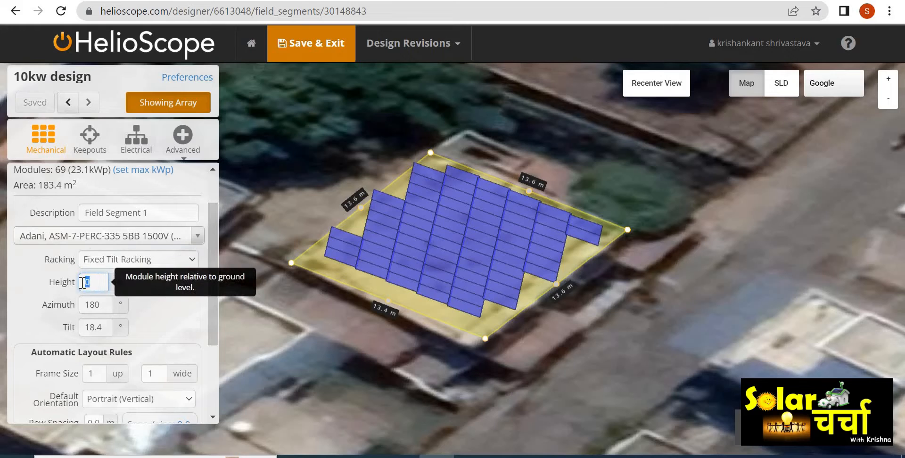
{"action": "left_click", "coordinate": [163, 316]}
{"action": "left_click_drag", "start_coordinate": [528, 335], "coordinate": [400, 400]}
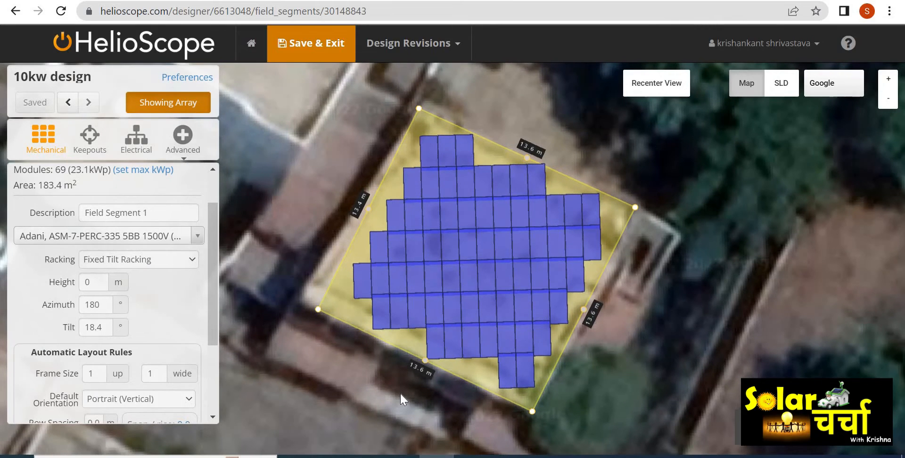
{"action": "double_click", "coordinate": [104, 307]}
{"action": "type", "text": "209"}
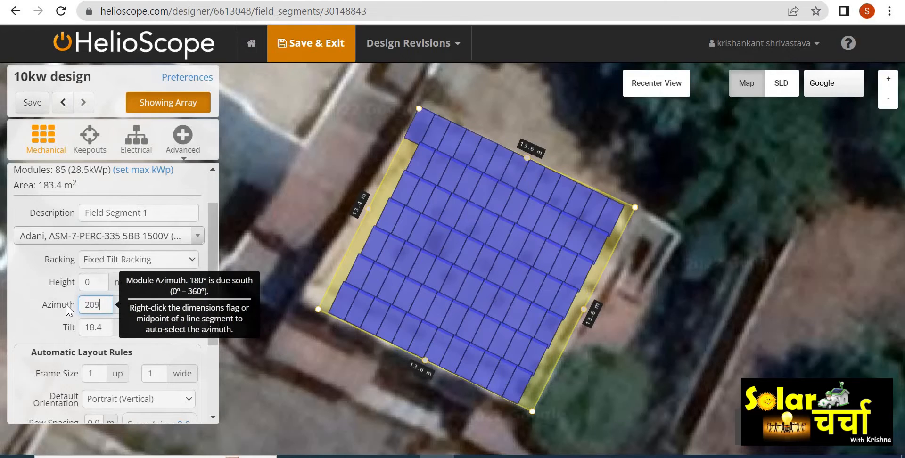
{"action": "left_click", "coordinate": [38, 324]}
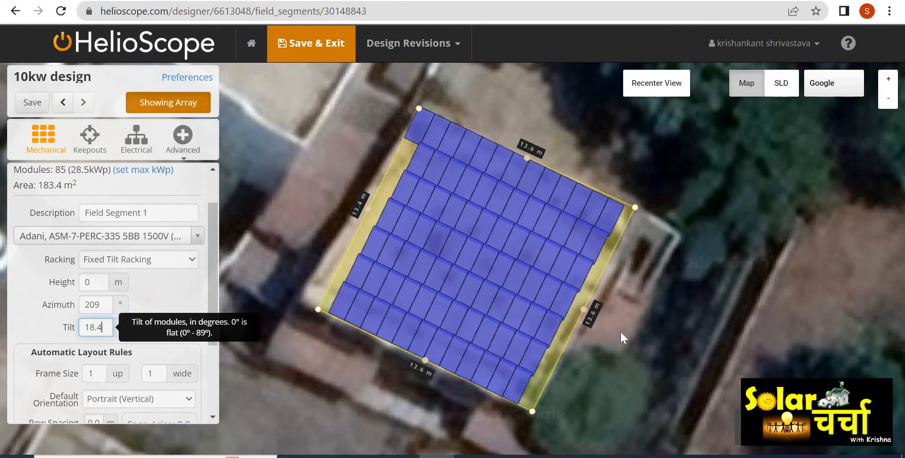
- Set the module tilt to 20°
{"action": "left_click_drag", "start_coordinate": [590, 390], "coordinate": [484, 356]}
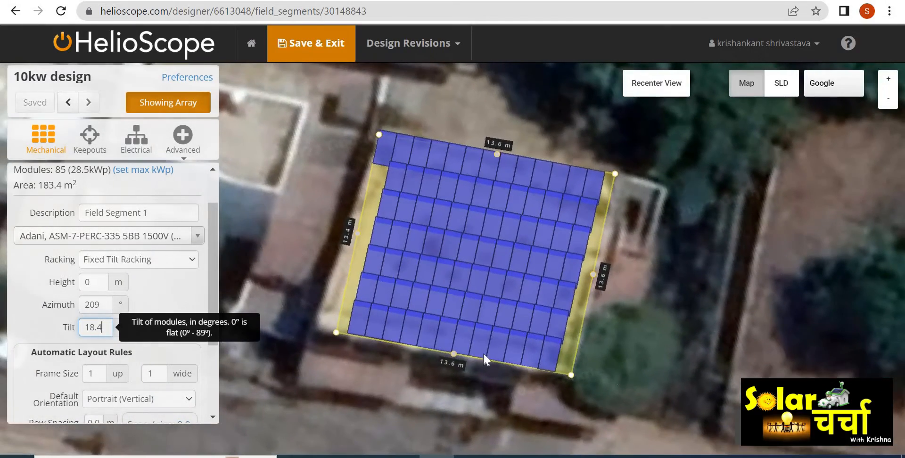
{"action": "double_click", "coordinate": [82, 329]}
{"action": "type", "text": "20"}
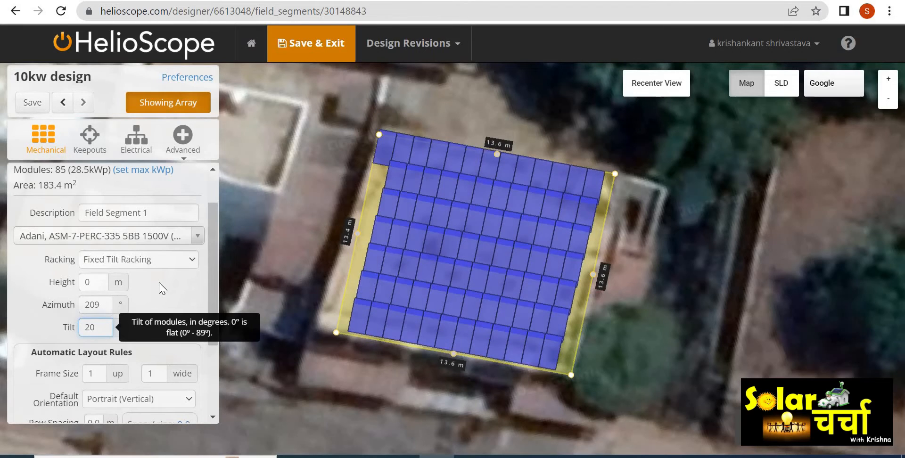
- Set the layout's frame size to 2 modules up
{"action": "left_click_drag", "start_coordinate": [212, 277], "coordinate": [211, 340]}
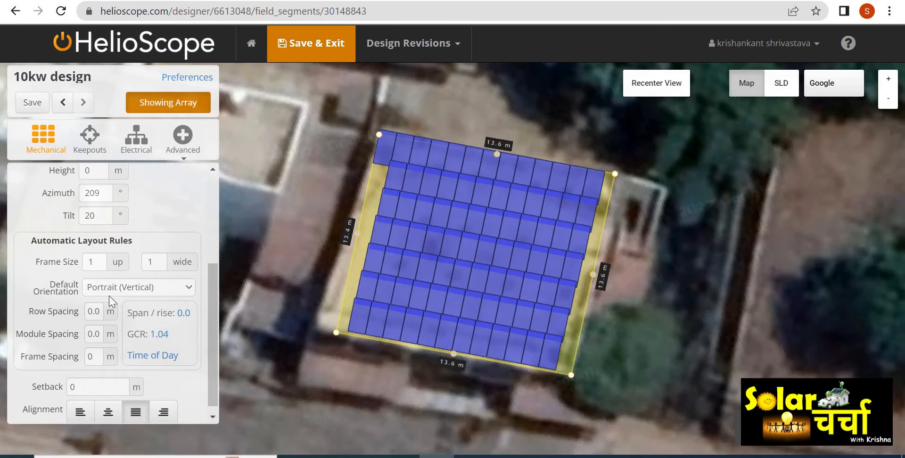
{"action": "double_click", "coordinate": [85, 263]}
{"action": "type", "text": "2"}
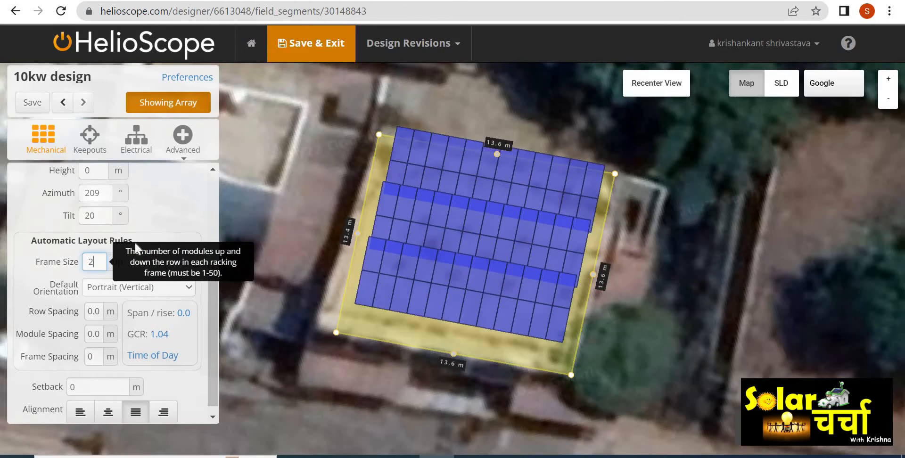
{"action": "left_click", "coordinate": [163, 225]}
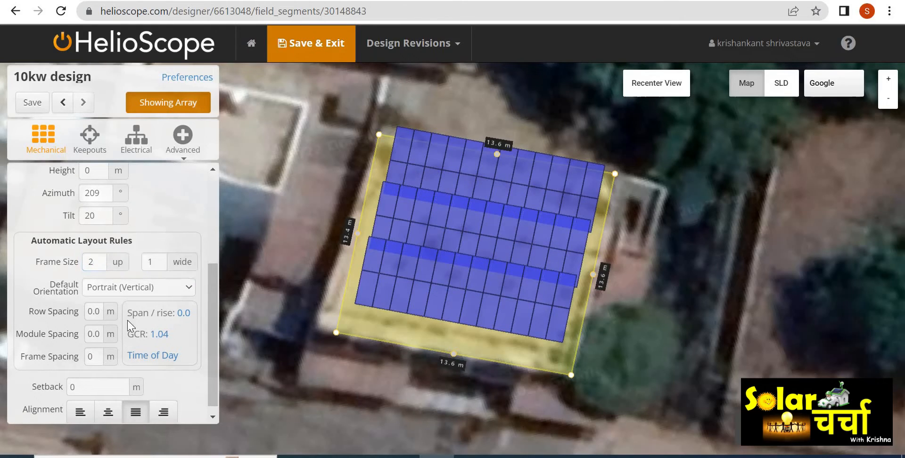
- Set the row spacing between racks to 1 m
{"action": "double_click", "coordinate": [102, 312]}
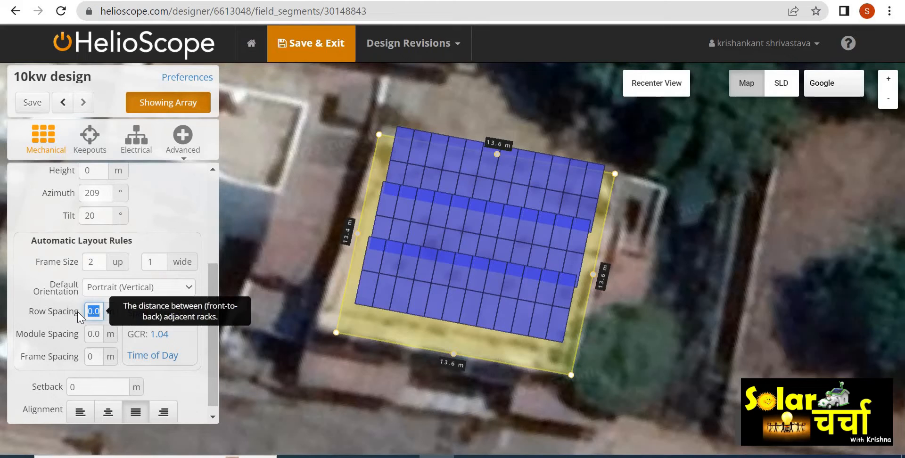
{"action": "left_click", "coordinate": [98, 311]}
{"action": "left_click_drag", "start_coordinate": [87, 311], "coordinate": [83, 311]}
{"action": "type", "text": "1.12"}
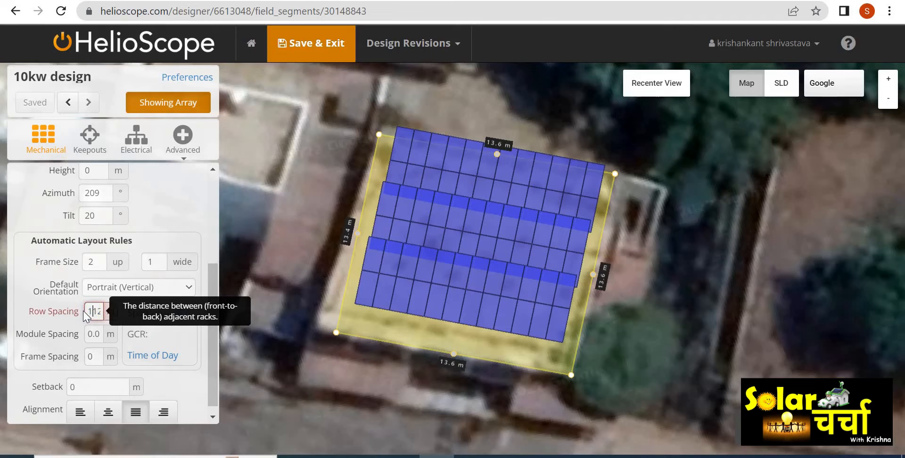
{"action": "double_click", "coordinate": [84, 311]}
{"action": "type", "text": "1"}
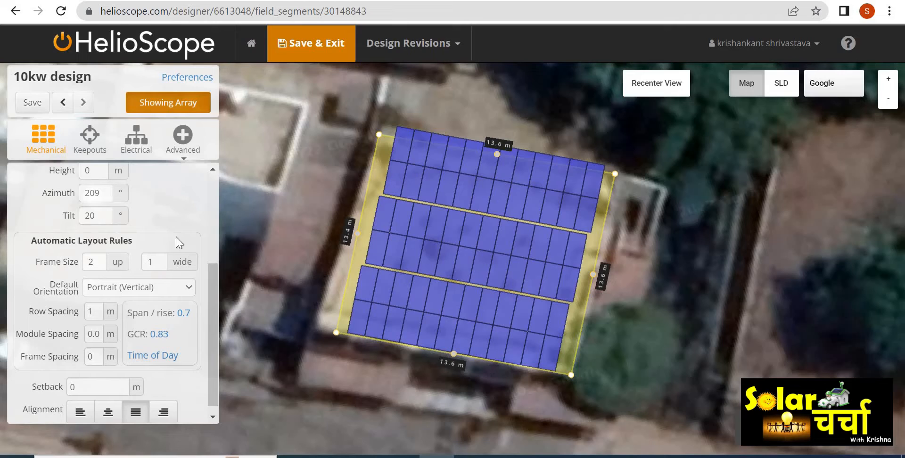
- Limit the field segment's maximum size to 10 kWp
{"action": "left_click_drag", "start_coordinate": [212, 287], "coordinate": [216, 189]}
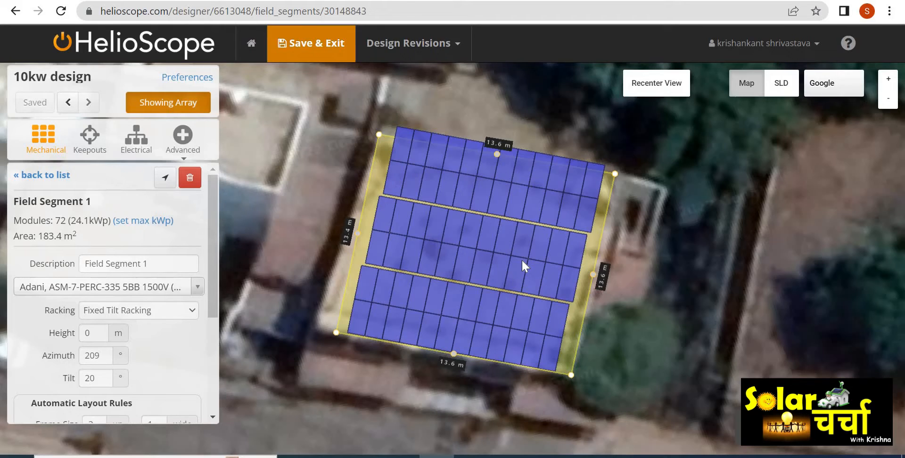
{"action": "left_click", "coordinate": [137, 222]}
{"action": "left_click", "coordinate": [99, 288]}
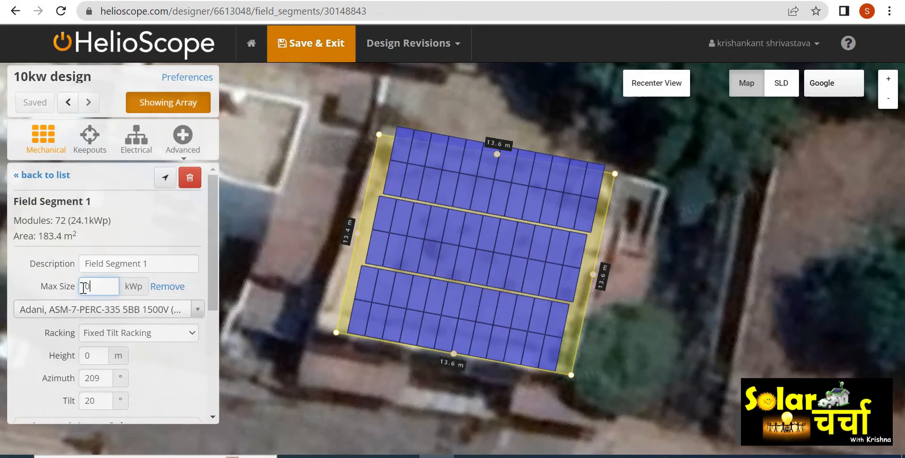
{"action": "type", "text": "10"}
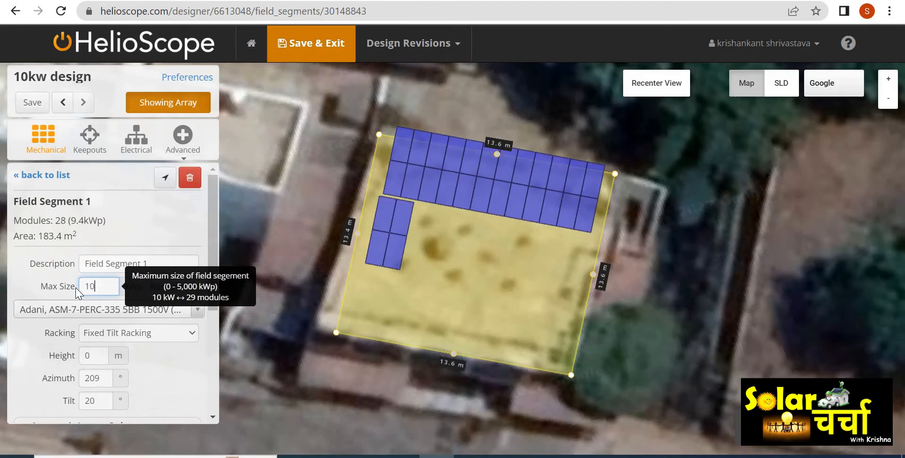
{"action": "left_click", "coordinate": [169, 222]}
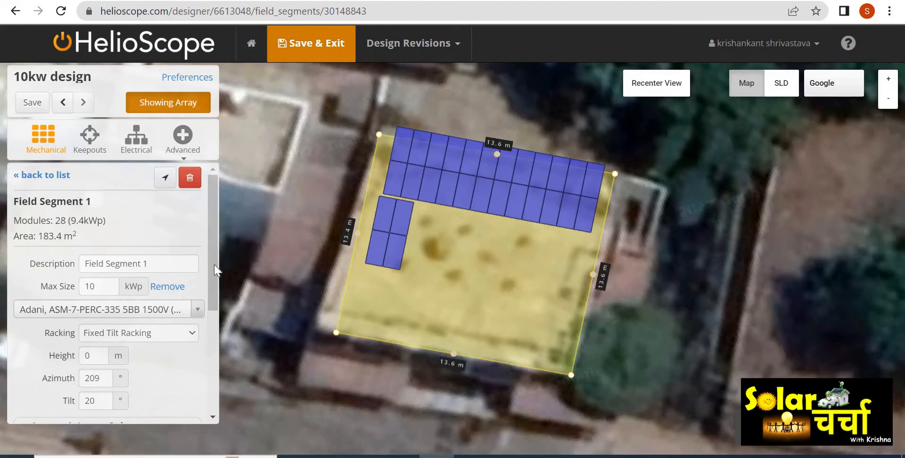
- Change the frame size to 1 module up
{"action": "left_click_drag", "start_coordinate": [214, 270], "coordinate": [213, 341]}
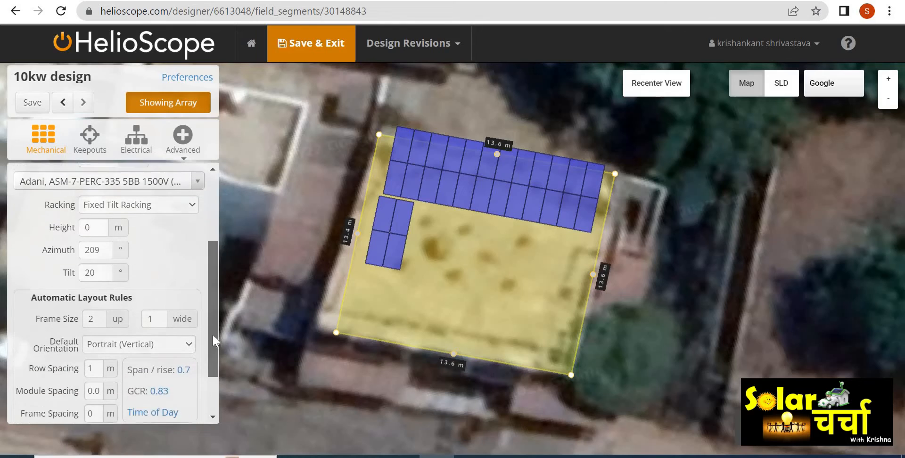
{"action": "left_click", "coordinate": [87, 307]}
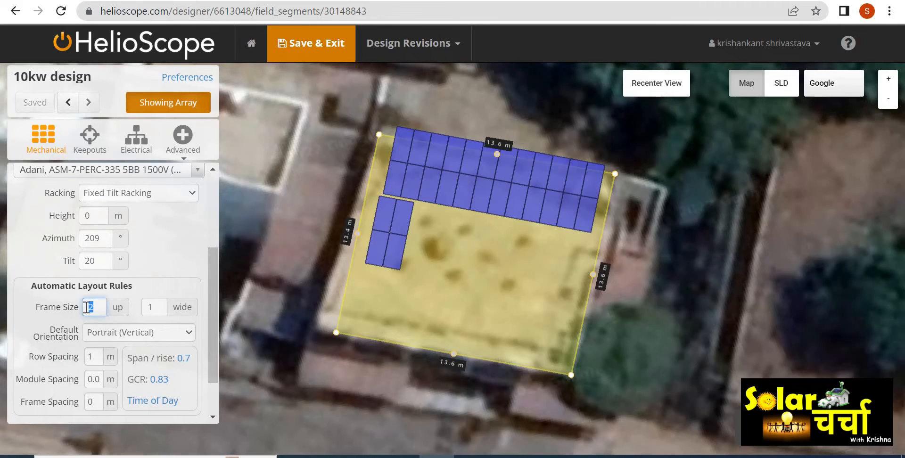
{"action": "type", "text": "1"}
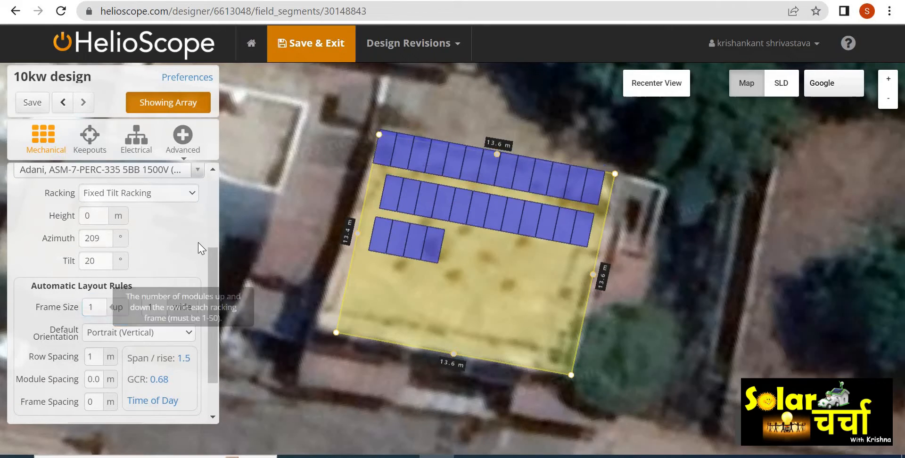
- Set the module spacing to 0.025 m
{"action": "left_click_drag", "start_coordinate": [218, 303], "coordinate": [212, 333]}
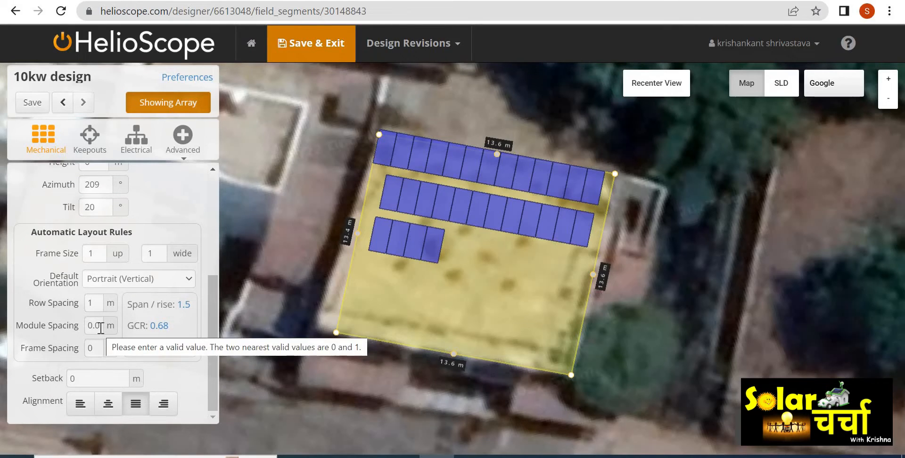
{"action": "left_click_drag", "start_coordinate": [101, 328], "coordinate": [75, 329]}
{"action": "type", "text": ".0"}
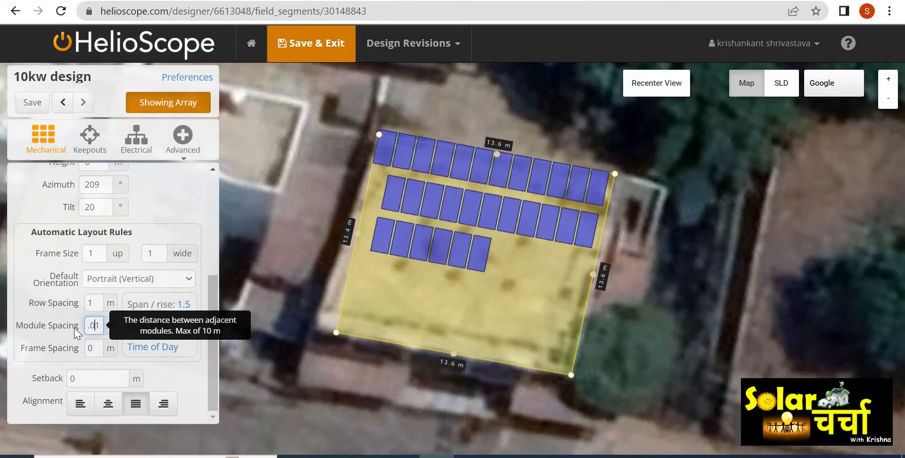
{"action": "type", "text": "25"}
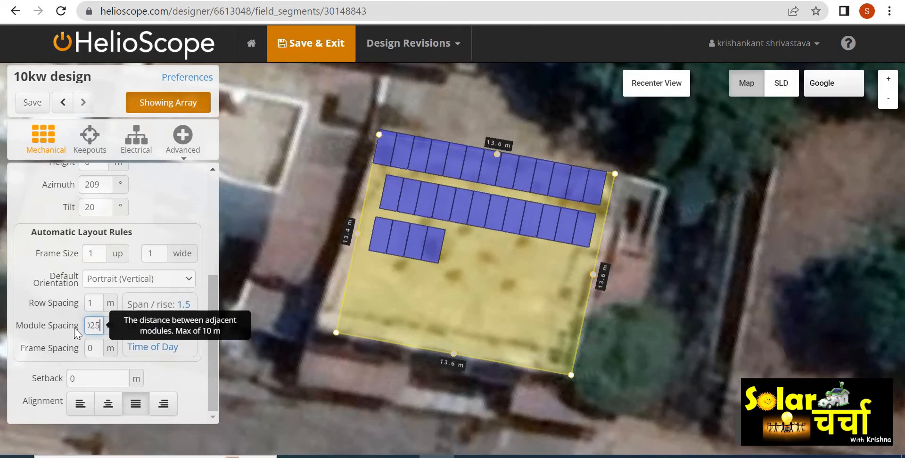
{"action": "left_click", "coordinate": [184, 208]}
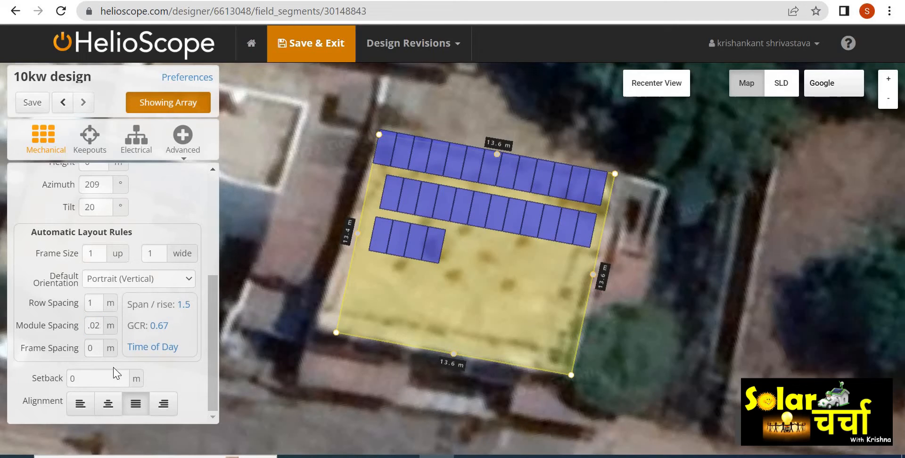
- Try a frame spacing of 0.3 m and set it back to 0 m
{"action": "left_click", "coordinate": [88, 349]}
{"action": "key", "text": "Delete"}
{"action": "type", "text": ".3"}
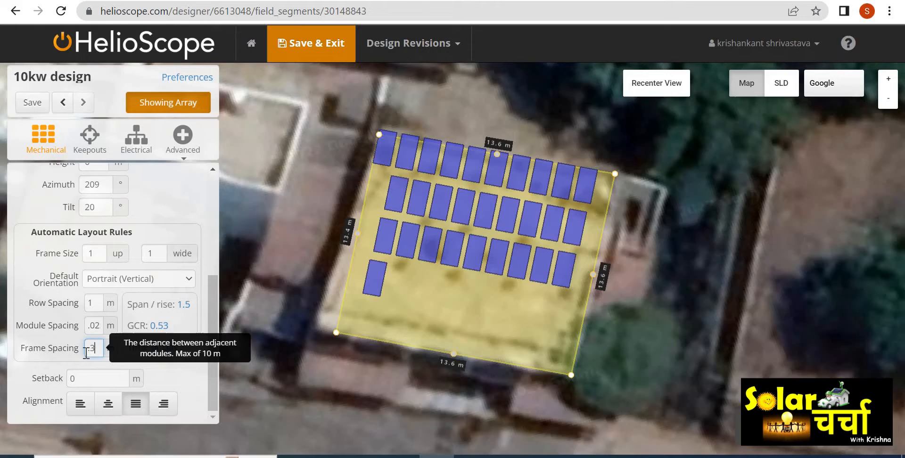
{"action": "key", "text": "BackSpace"}
{"action": "type", "text": "0"}
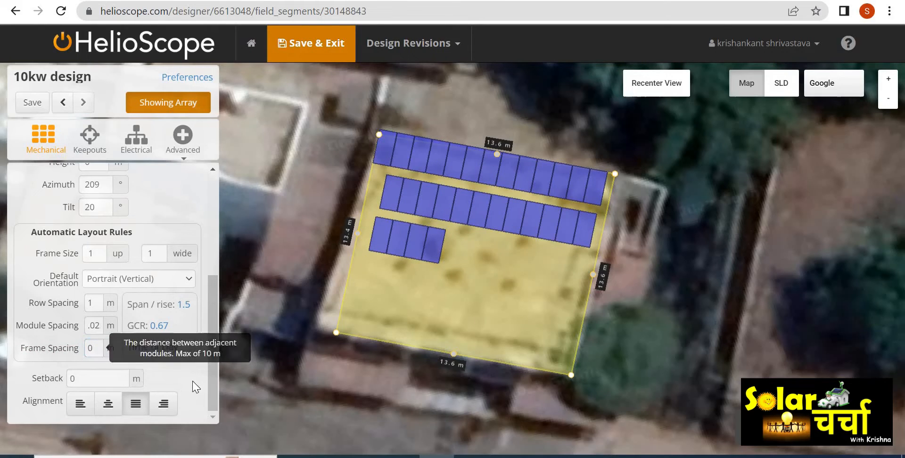
- Set the module rows' alignment to centered
{"action": "left_click", "coordinate": [80, 408]}
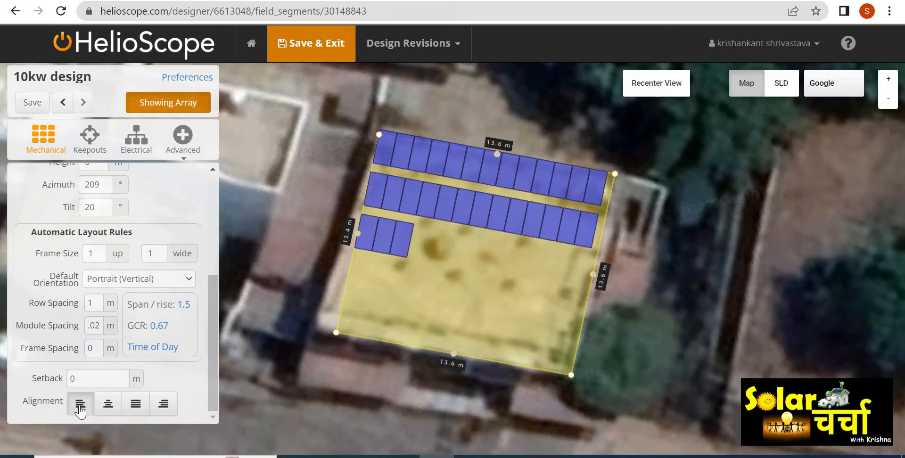
{"action": "left_click", "coordinate": [114, 408]}
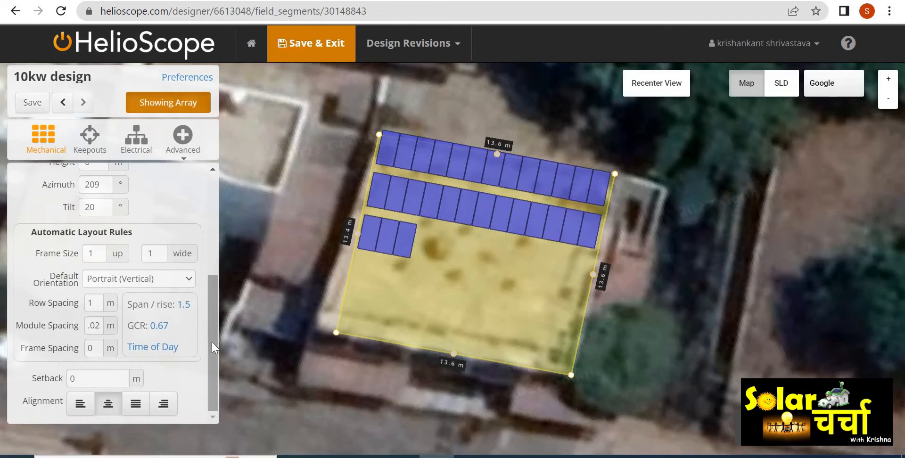
{"action": "left_click_drag", "start_coordinate": [212, 342], "coordinate": [212, 198]}
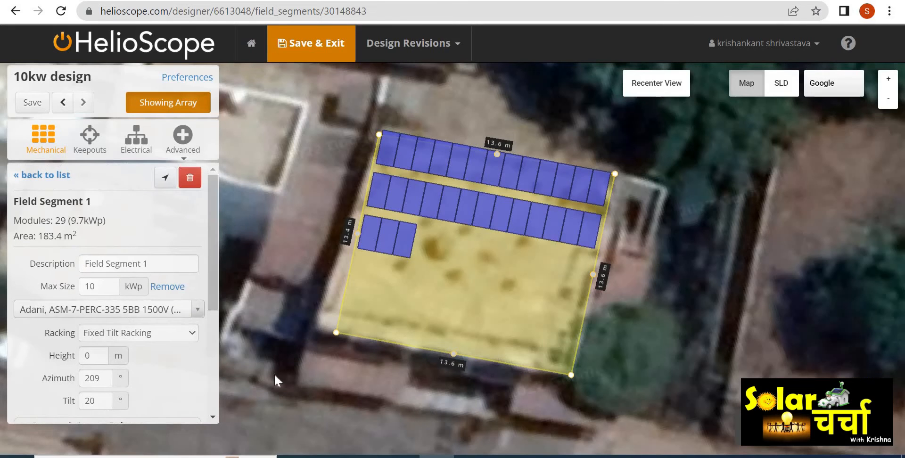
{"action": "left_click_drag", "start_coordinate": [357, 357], "coordinate": [426, 413]}
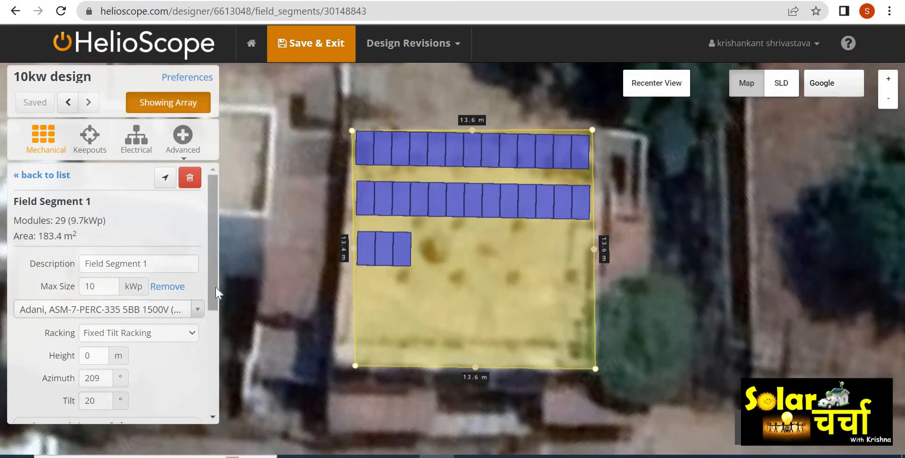
{"action": "scroll", "coordinate": [216, 287], "scroll_direction": "down", "scroll_amount": 4}
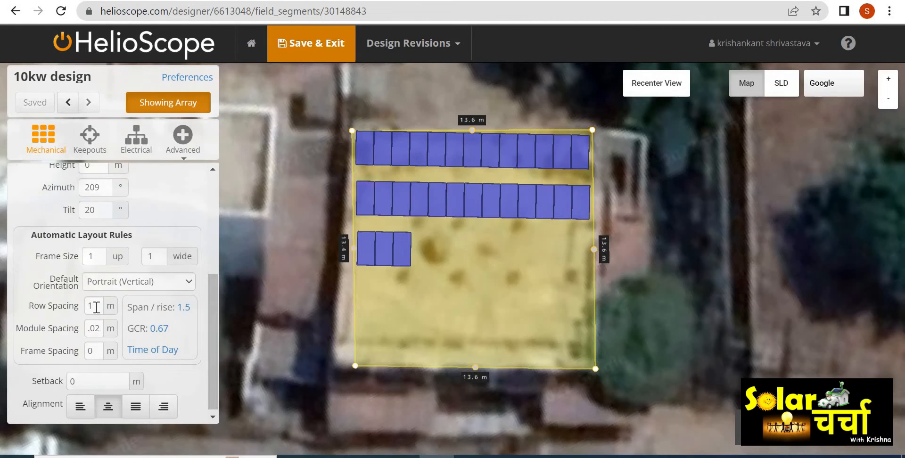
- Draw a rectangular keepout about 3.4 m by 2.5 m near the roof's lower edge
{"action": "left_click", "coordinate": [89, 140]}
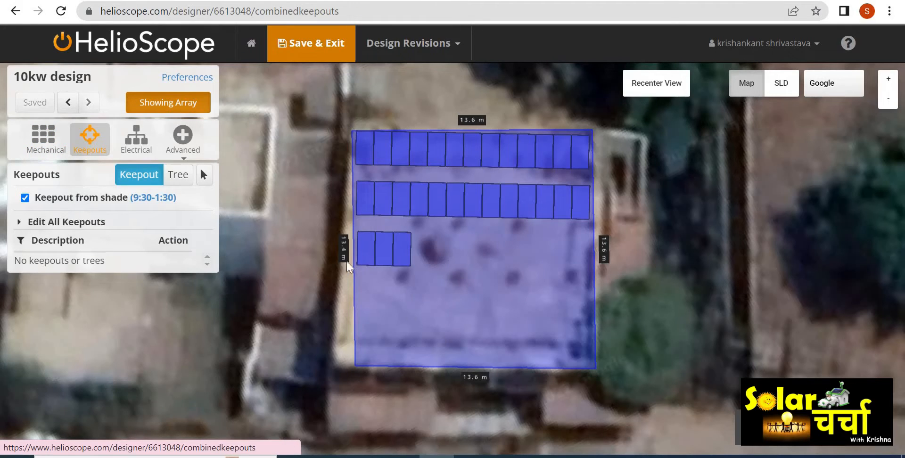
{"action": "left_click", "coordinate": [451, 312]}
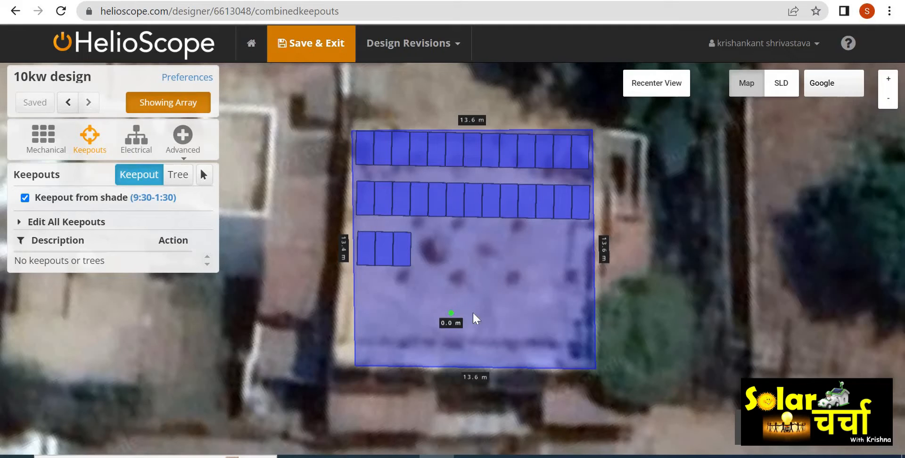
{"action": "left_click", "coordinate": [510, 312]}
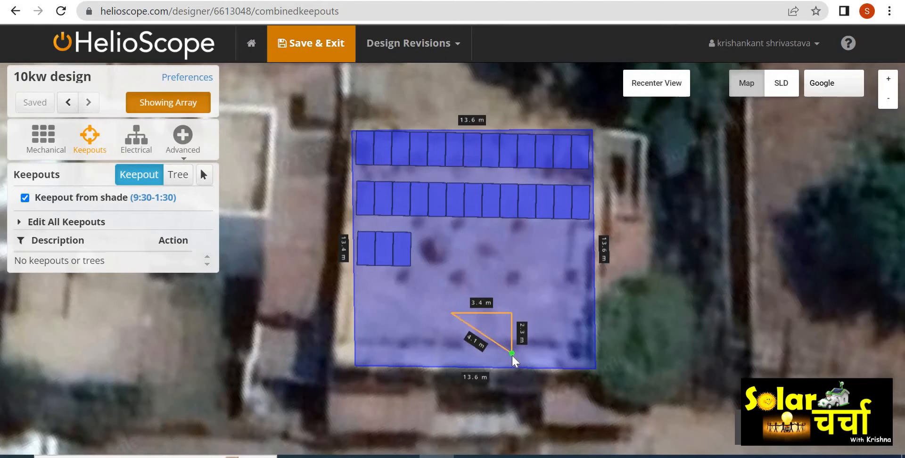
{"action": "left_click", "coordinate": [512, 357]}
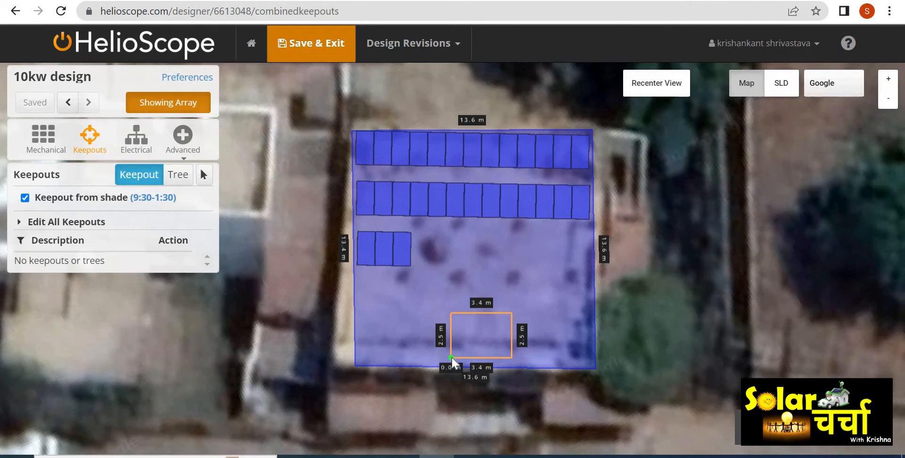
{"action": "left_click", "coordinate": [452, 358]}
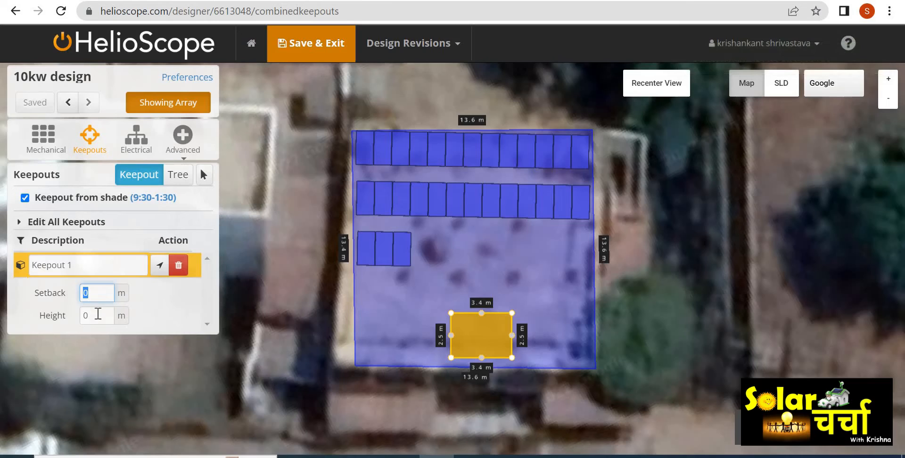
- Set the rectangular keepout's height to 3 m
{"action": "left_click", "coordinate": [97, 314]}
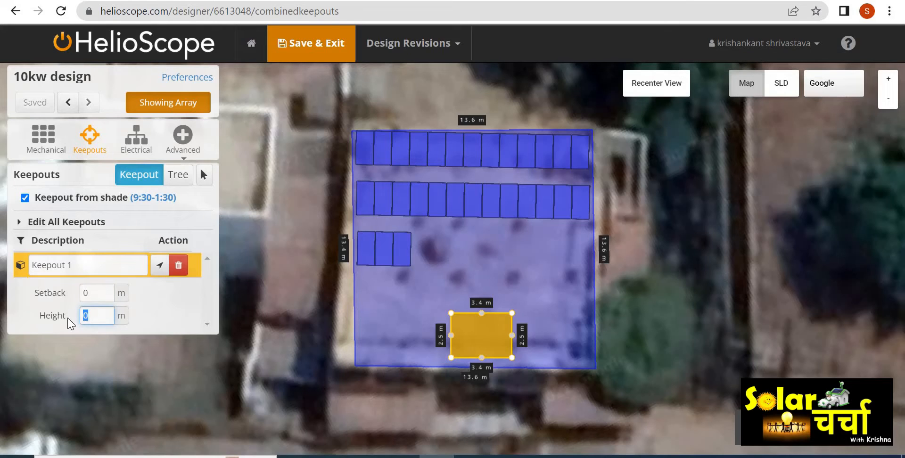
{"action": "type", "text": "3"}
{"action": "left_click", "coordinate": [160, 303]}
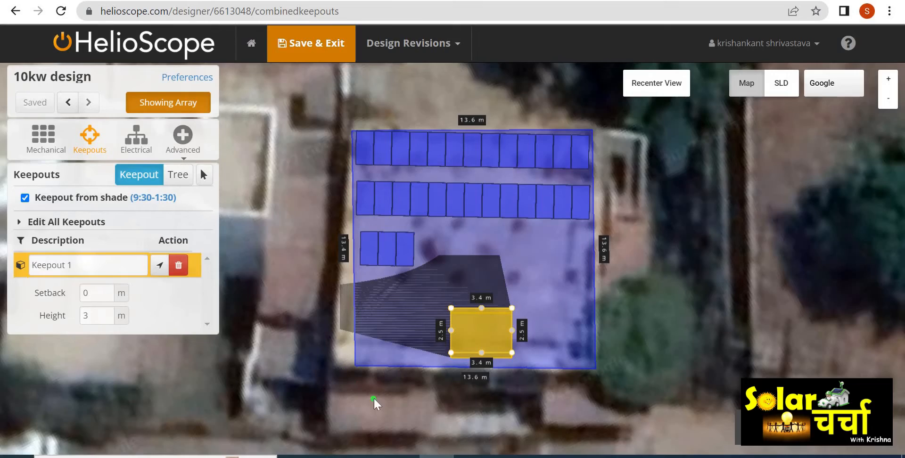
- Place a spherical tree keepout beside the roof's western edge
{"action": "left_click_drag", "start_coordinate": [374, 399], "coordinate": [428, 381]}
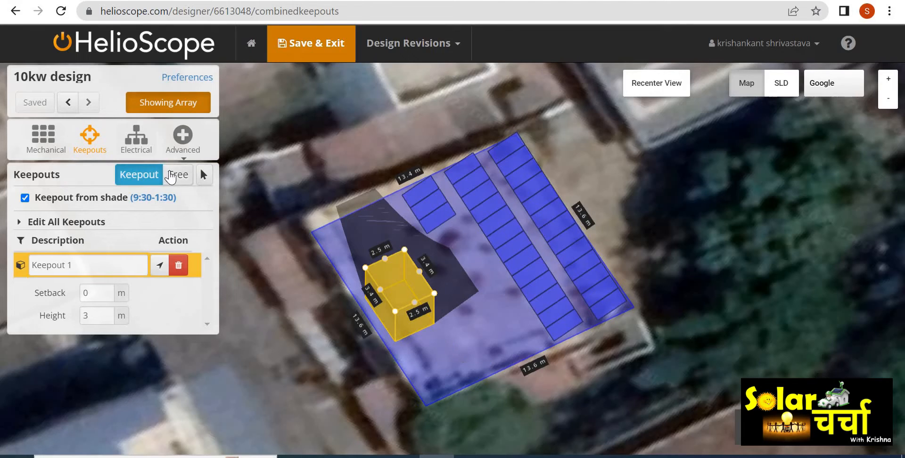
{"action": "scroll", "coordinate": [280, 245], "scroll_direction": "down", "scroll_amount": 2}
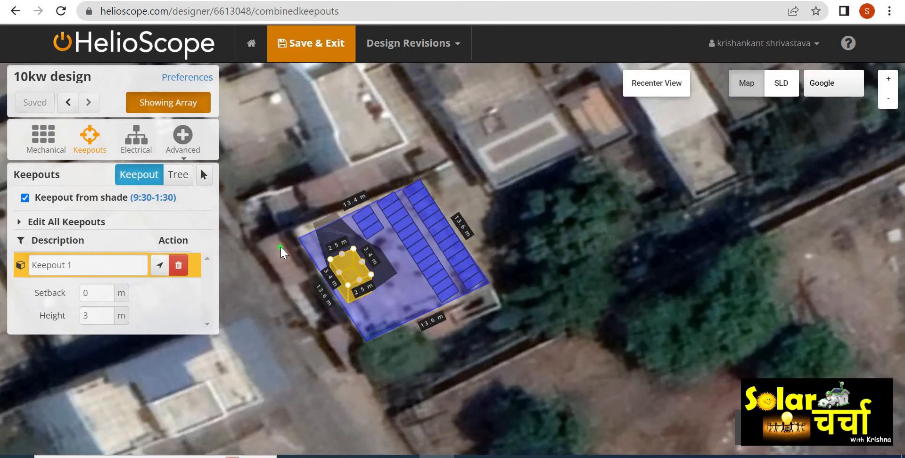
{"action": "left_click_drag", "start_coordinate": [293, 258], "coordinate": [440, 251]}
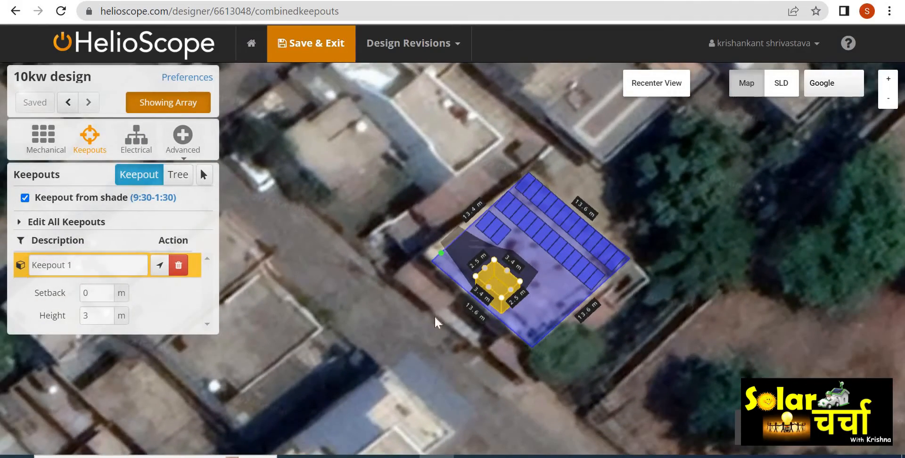
{"action": "left_click", "coordinate": [179, 176]}
{"action": "left_click_drag", "start_coordinate": [385, 279], "coordinate": [400, 297]}
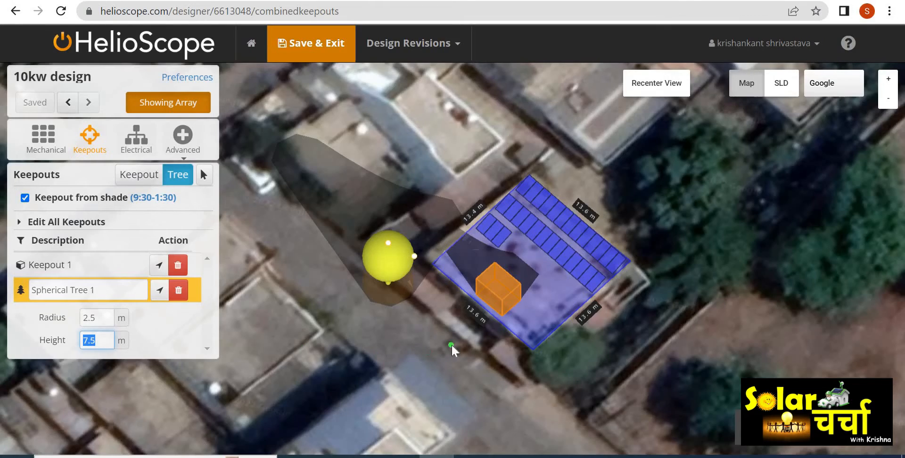
{"action": "mouse_move", "coordinate": [451, 344]}
{"action": "left_mouse_down"}
{"action": "mouse_move", "coordinate": [396, 278]}
{"action": "mouse_move", "coordinate": [351, 270]}
{"action": "mouse_move", "coordinate": [344, 293]}
{"action": "mouse_move", "coordinate": [376, 338]}
{"action": "mouse_move", "coordinate": [448, 354]}
{"action": "mouse_move", "coordinate": [457, 346]}
{"action": "left_mouse_up"}
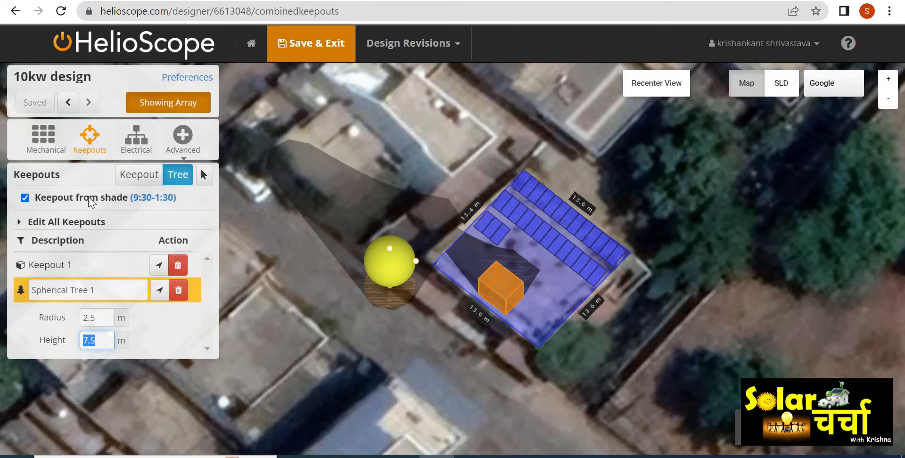
- Turn off keepout from shade and toggle the array's visibility off and back on
{"action": "left_click", "coordinate": [26, 199]}
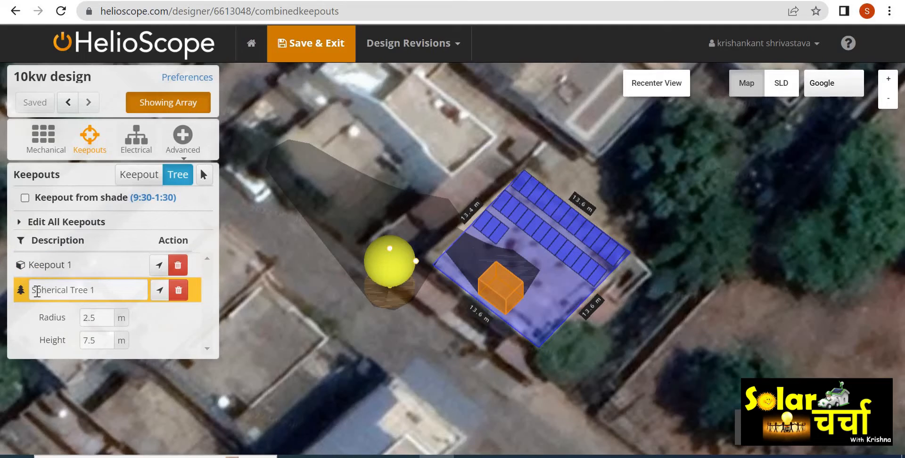
{"action": "left_click", "coordinate": [173, 102]}
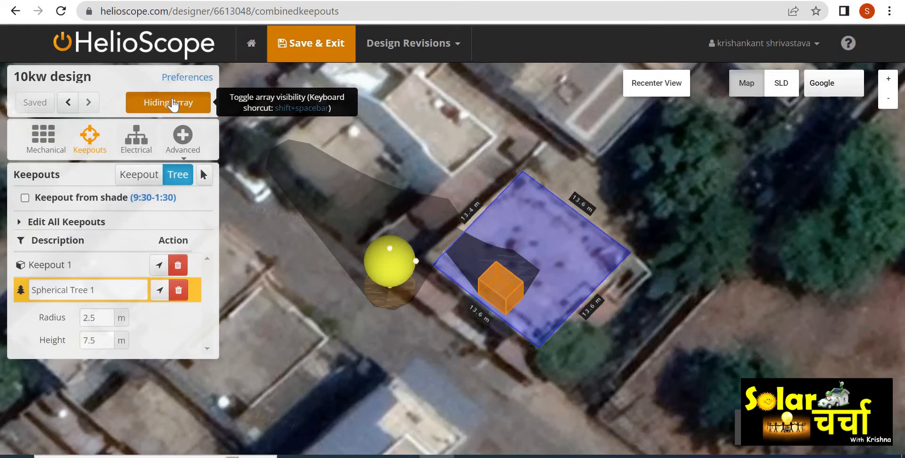
{"action": "left_click", "coordinate": [173, 103]}
{"action": "left_click", "coordinate": [174, 103]}
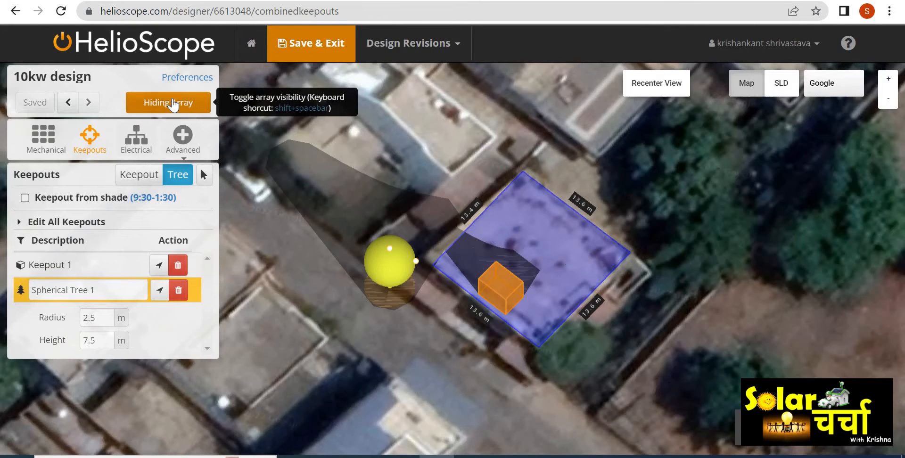
{"action": "left_click", "coordinate": [173, 103]}
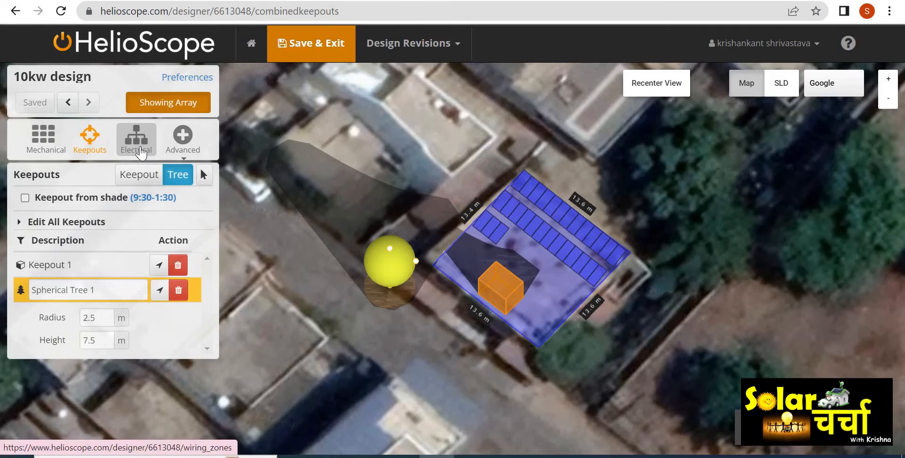
- Set the wiring zone's inverter to Growatt MIC 1000TL-X (1000W) and add an AC configuration
{"action": "left_click", "coordinate": [137, 138]}
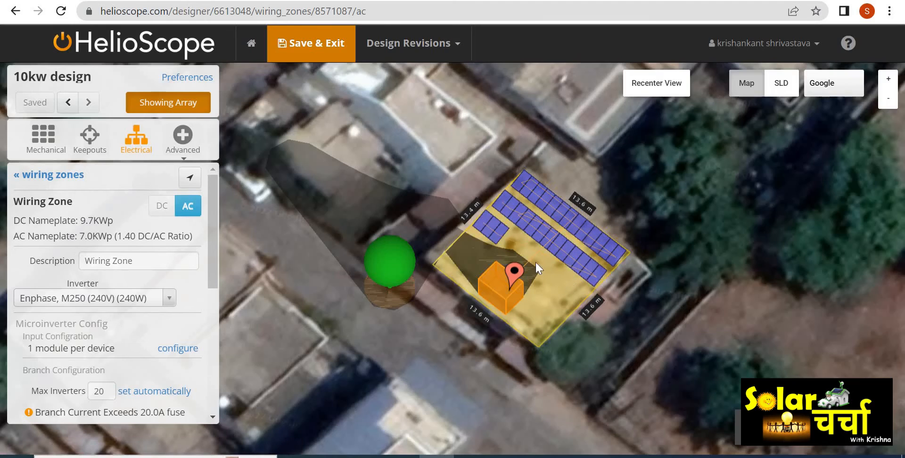
{"action": "scroll", "coordinate": [536, 261], "scroll_direction": "up", "scroll_amount": 3}
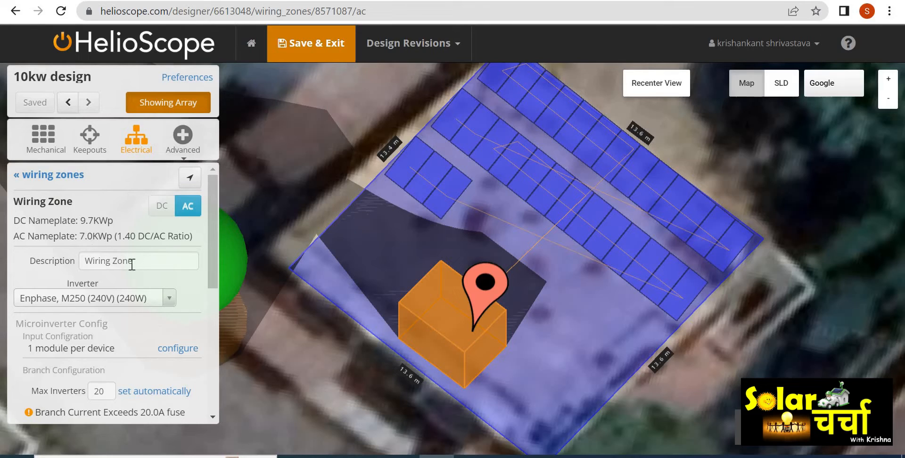
{"action": "left_click", "coordinate": [169, 298]}
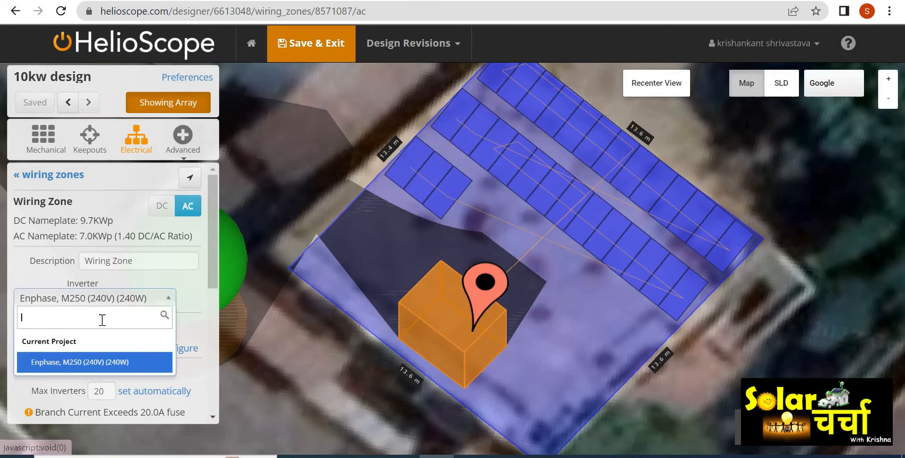
{"action": "type", "text": "gro"}
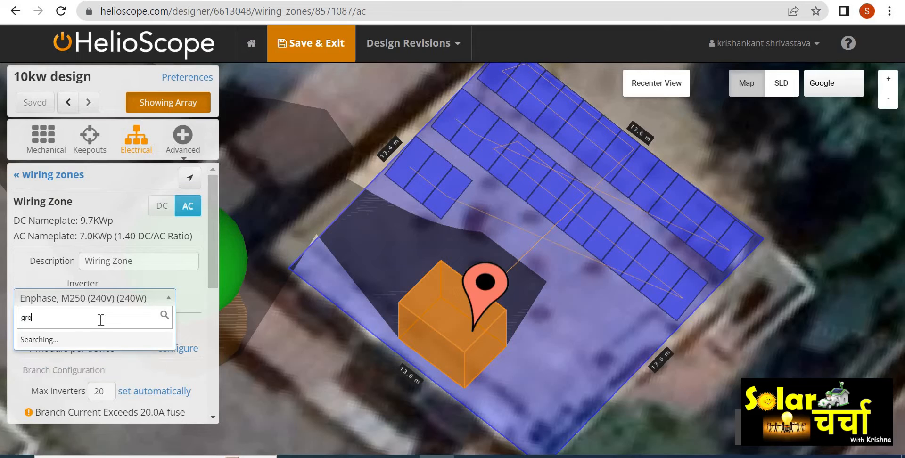
{"action": "type", "text": "watt"}
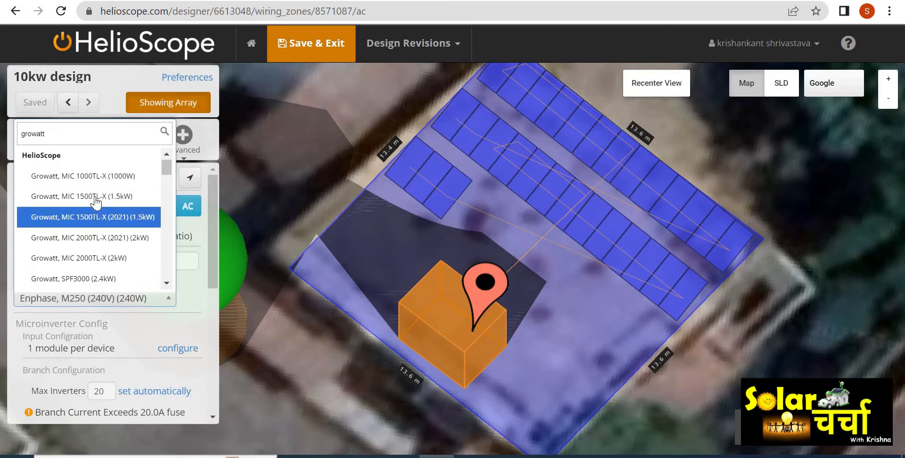
{"action": "left_click", "coordinate": [101, 179]}
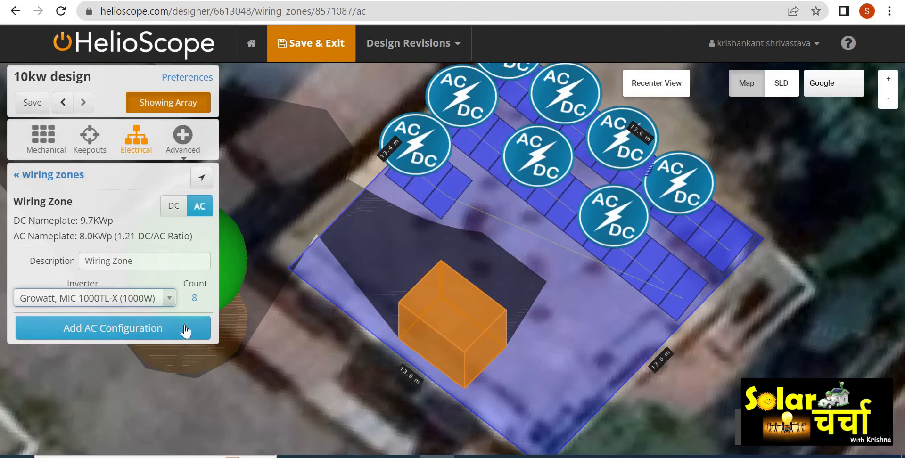
{"action": "left_click", "coordinate": [154, 330]}
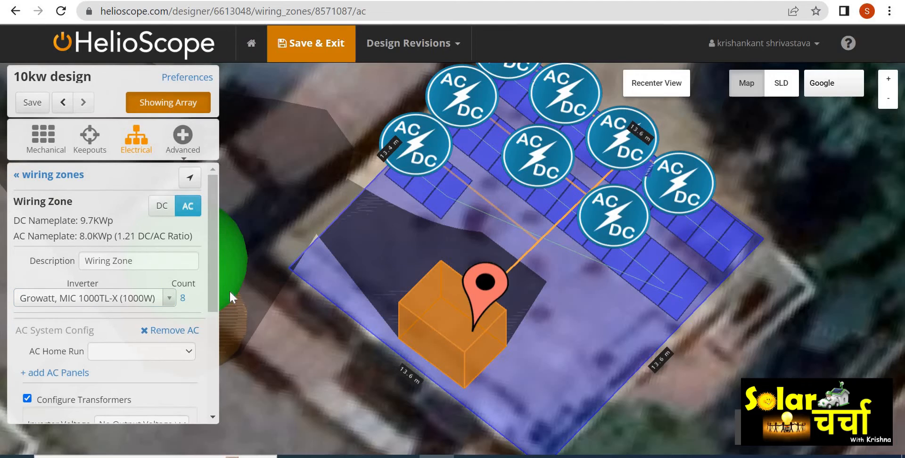
- Scroll through the wiring zone's AC system configuration options
{"action": "scroll", "coordinate": [211, 339], "scroll_direction": "down", "scroll_amount": 1}
{"action": "scroll", "coordinate": [210, 339], "scroll_direction": "down", "scroll_amount": 3}
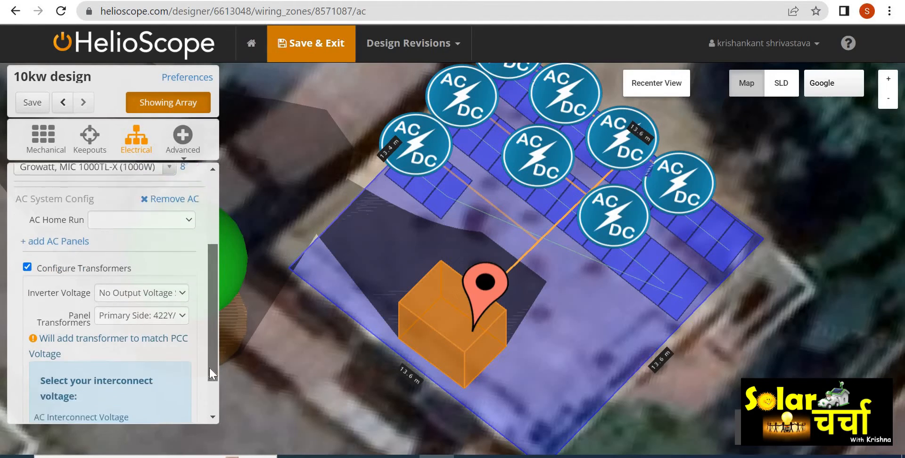
{"action": "left_click_drag", "start_coordinate": [214, 347], "coordinate": [216, 247]}
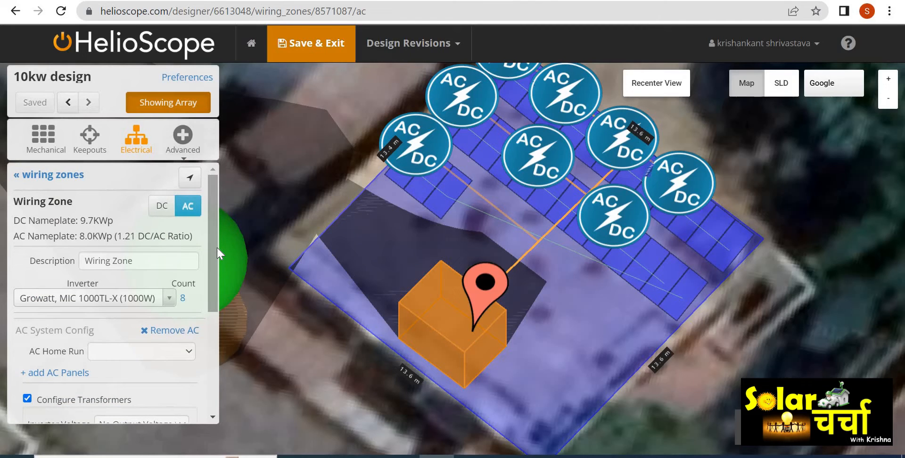
{"action": "scroll", "coordinate": [381, 153], "scroll_direction": "down", "scroll_amount": 2}
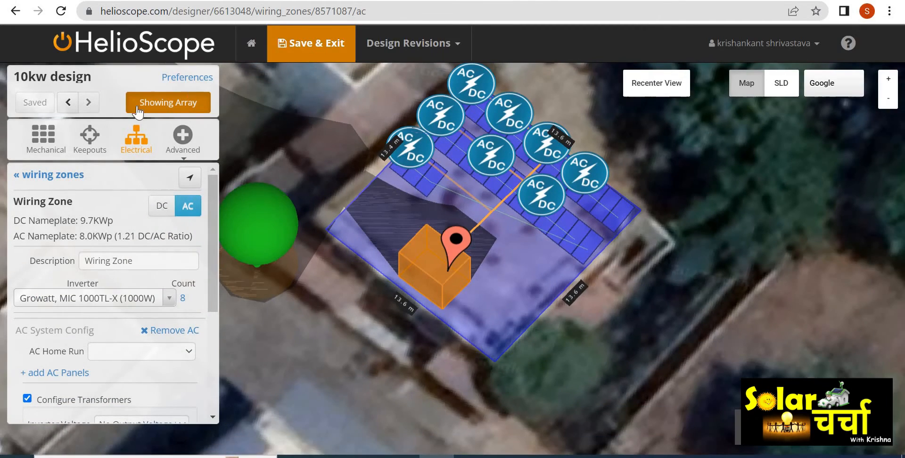
- Return to the keepouts, expand Edit All Keepouts and re-enable keepout from shade (9:30-1:30)
{"action": "left_click", "coordinate": [86, 142]}
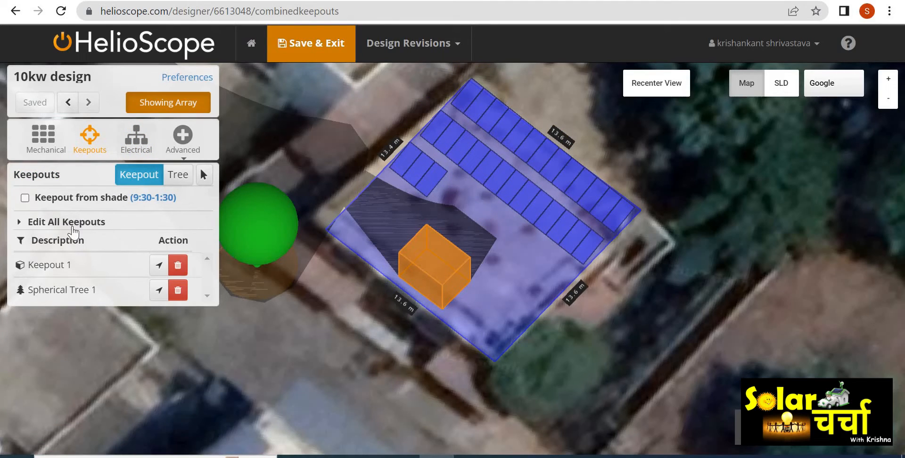
{"action": "left_click", "coordinate": [52, 223]}
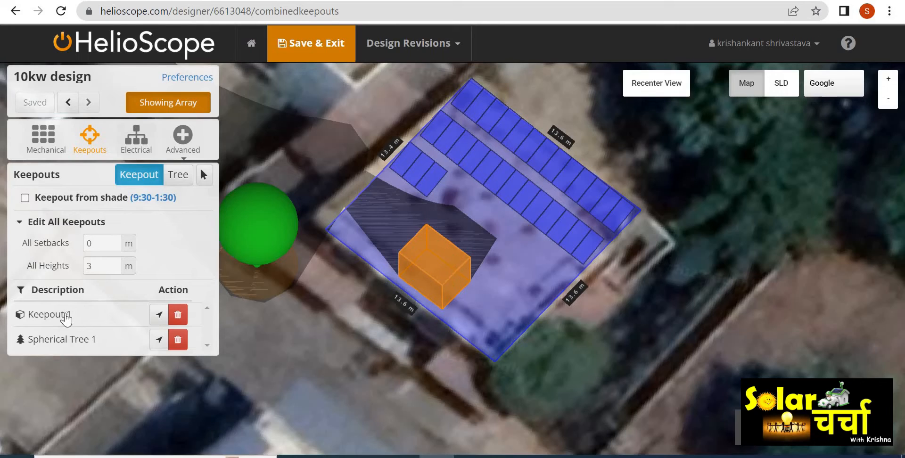
{"action": "left_click", "coordinate": [60, 319]}
{"action": "left_click", "coordinate": [60, 343]}
{"action": "left_click", "coordinate": [25, 198]}
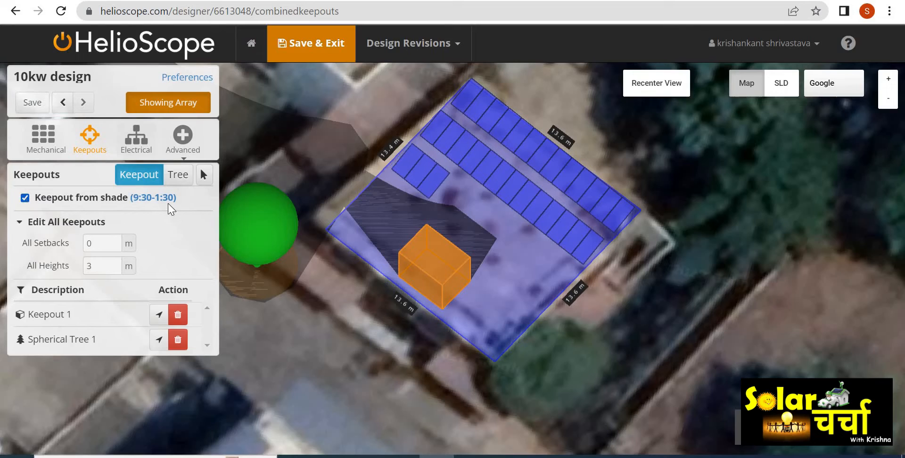
- Open the shading optimization and calculate module shading with row-to-row shading ignored
{"action": "left_click", "coordinate": [142, 154]}
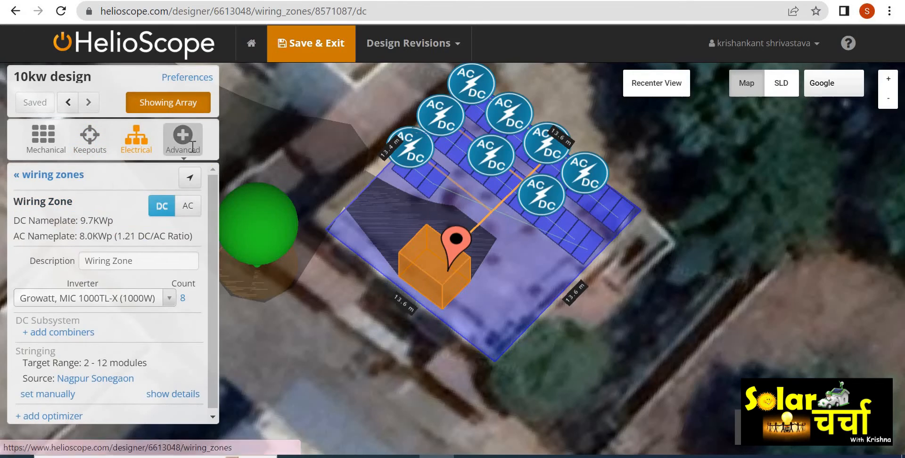
{"action": "left_click", "coordinate": [193, 147]}
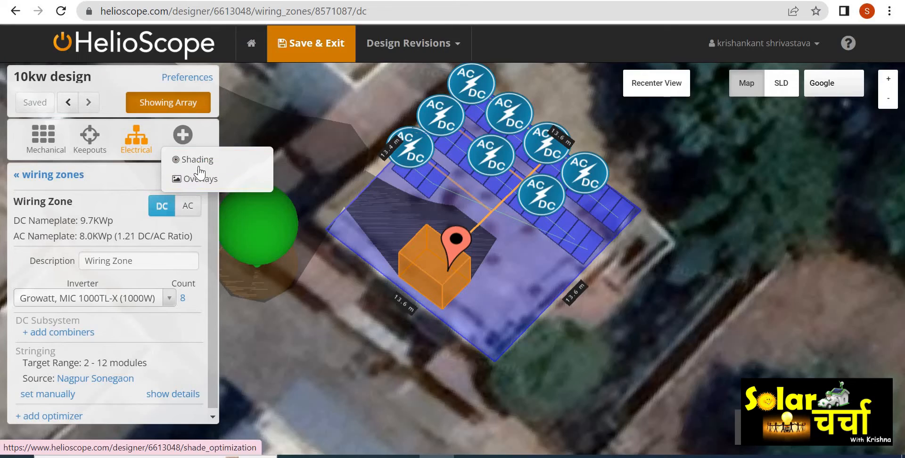
{"action": "left_click", "coordinate": [203, 159]}
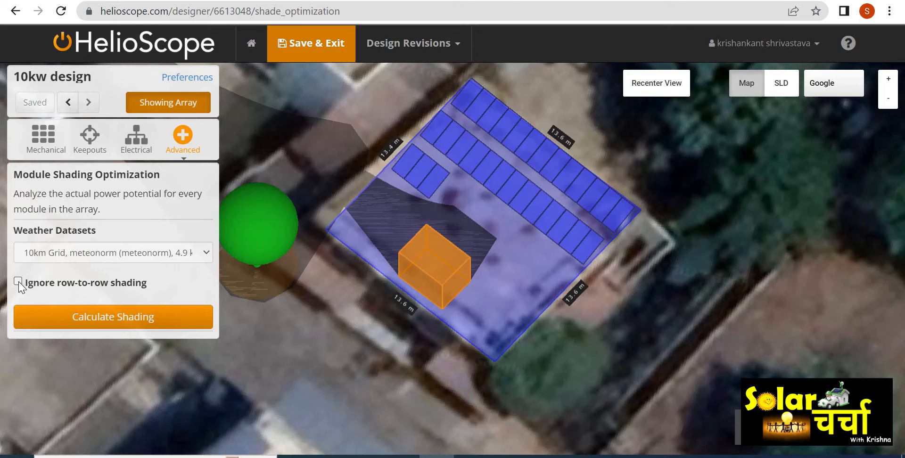
{"action": "left_click", "coordinate": [18, 282]}
{"action": "left_click", "coordinate": [167, 320]}
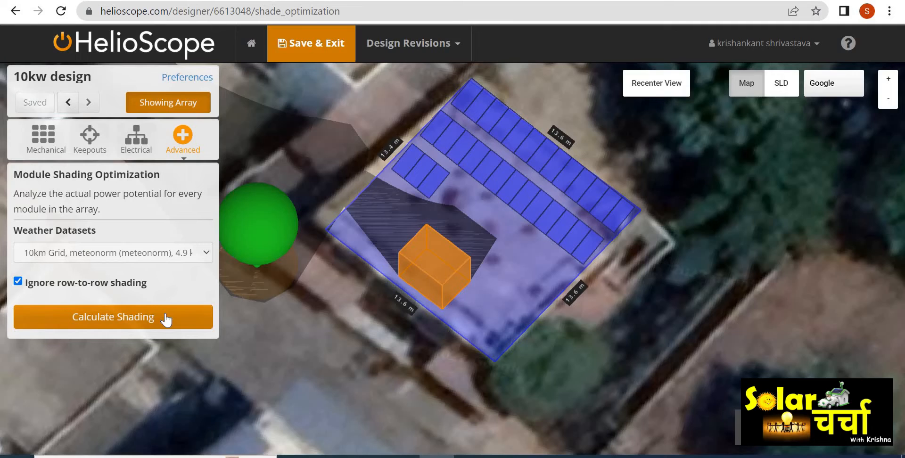
{"action": "left_click", "coordinate": [165, 313]}
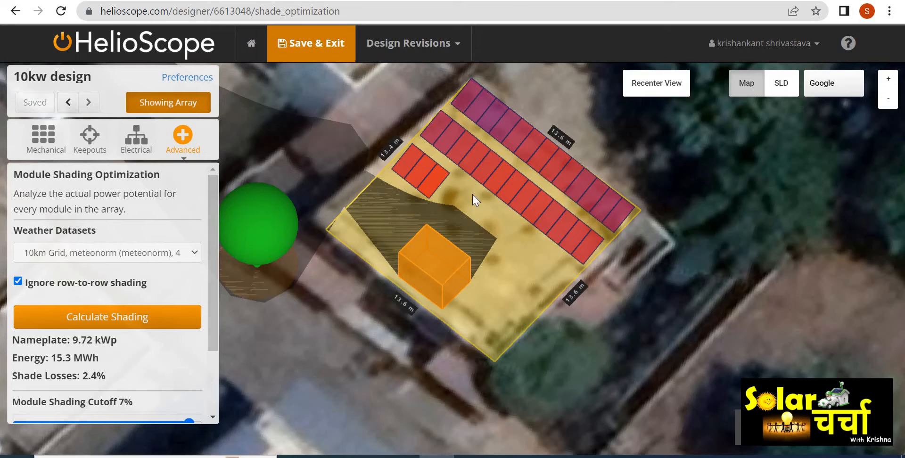
- Set the module shading cutoff to 4.5% and remove the shaded modules
{"action": "left_click_drag", "start_coordinate": [213, 291], "coordinate": [214, 324]}
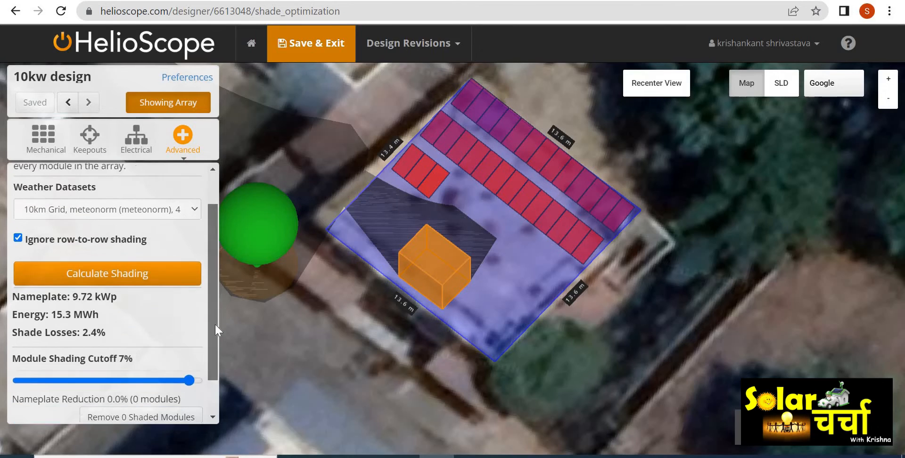
{"action": "scroll", "coordinate": [215, 330], "scroll_direction": "down", "scroll_amount": 1}
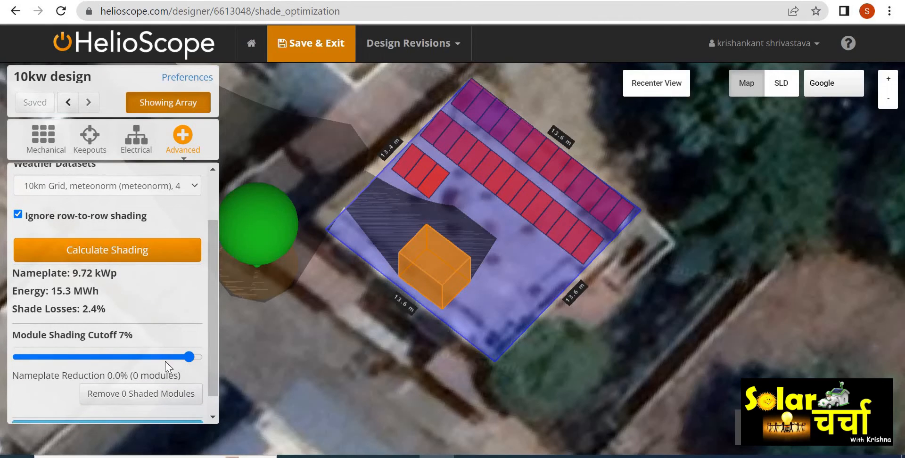
{"action": "mouse_move", "coordinate": [188, 359]}
{"action": "left_mouse_down"}
{"action": "mouse_move", "coordinate": [36, 359]}
{"action": "mouse_move", "coordinate": [134, 367]}
{"action": "left_mouse_up"}
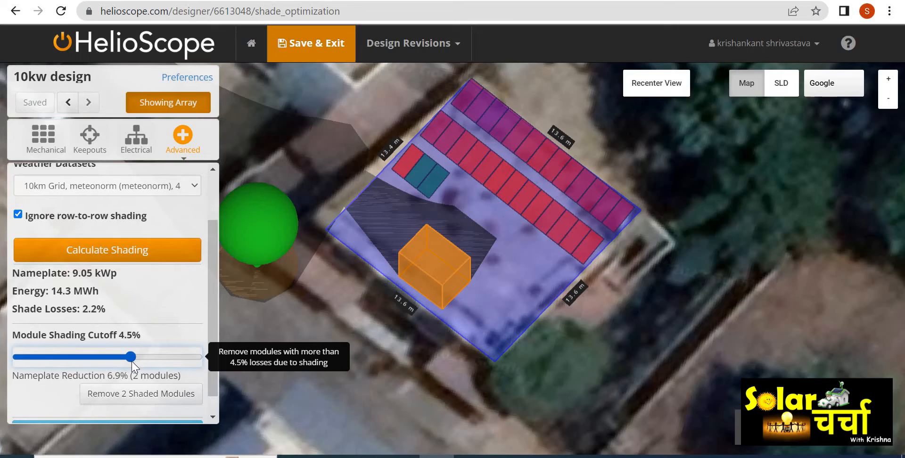
{"action": "left_click", "coordinate": [157, 395]}
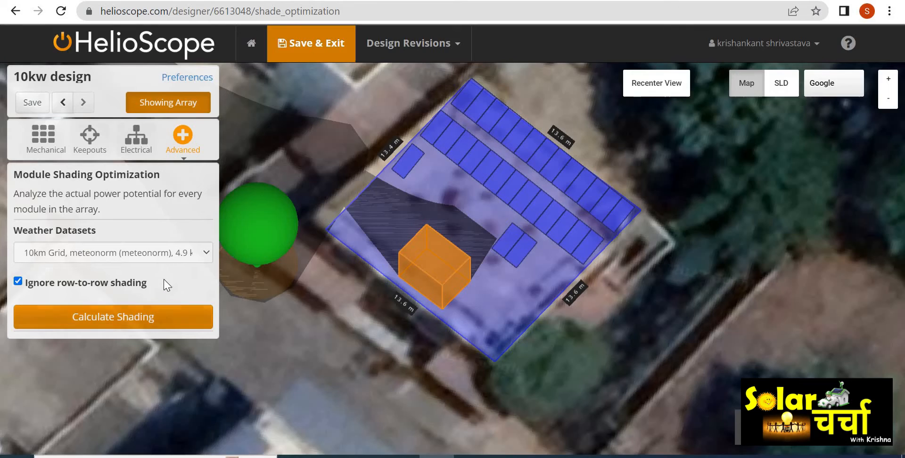
- Save the design and open the mechanical field segments list
{"action": "left_click", "coordinate": [19, 96]}
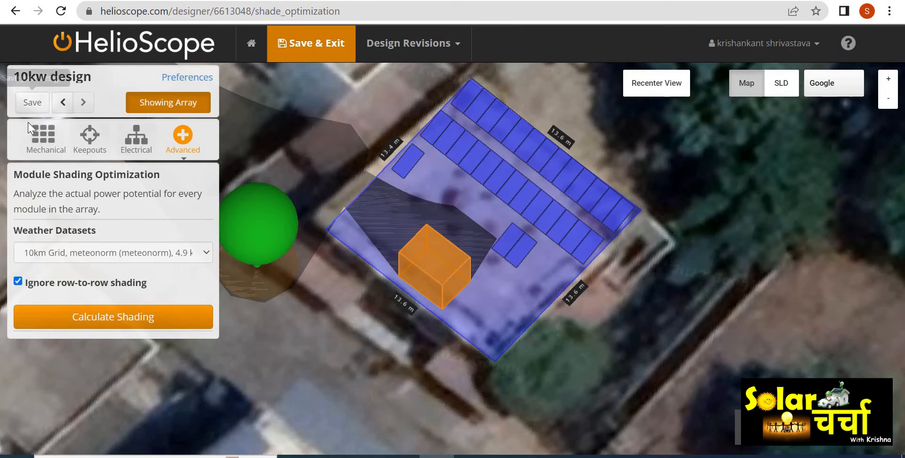
{"action": "left_click", "coordinate": [41, 136]}
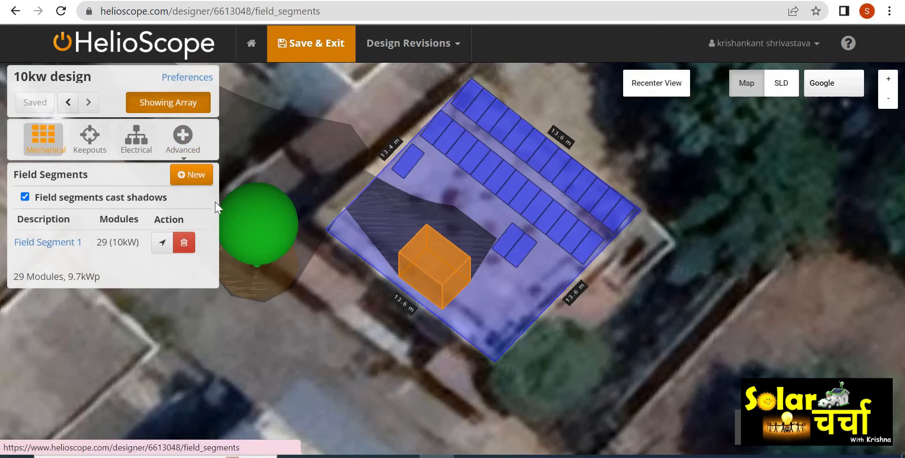
- Open Field Segment 1 and set its row spacing to 2 m
{"action": "left_click", "coordinate": [45, 244]}
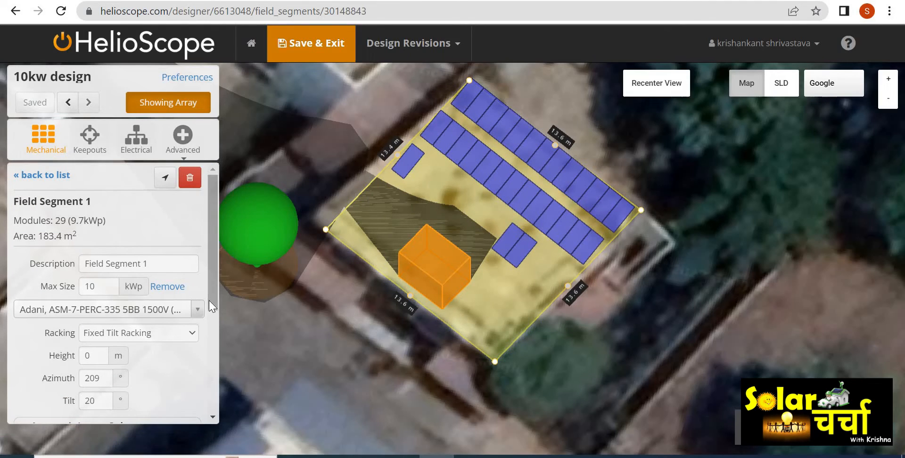
{"action": "left_click_drag", "start_coordinate": [208, 301], "coordinate": [218, 391]}
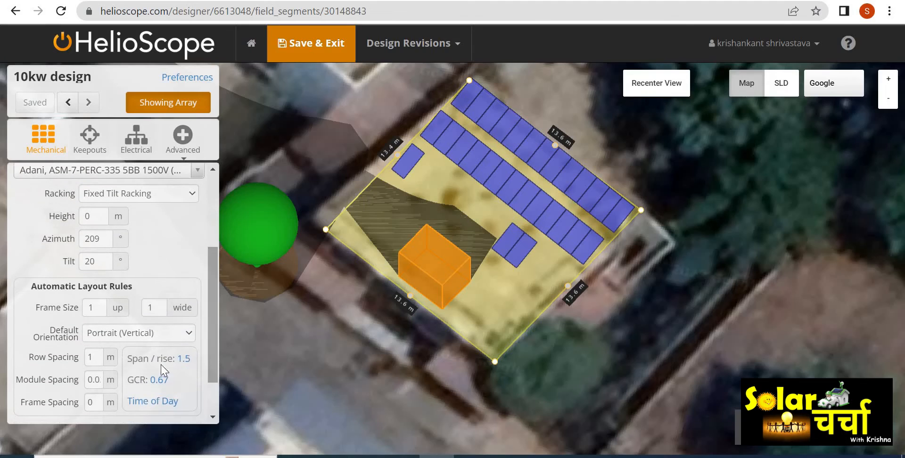
{"action": "left_click_drag", "start_coordinate": [96, 360], "coordinate": [86, 363]}
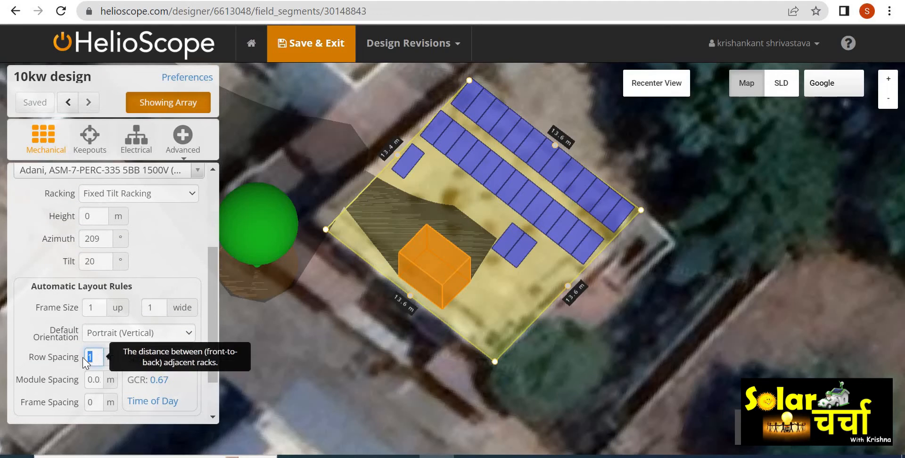
{"action": "type", "text": "2"}
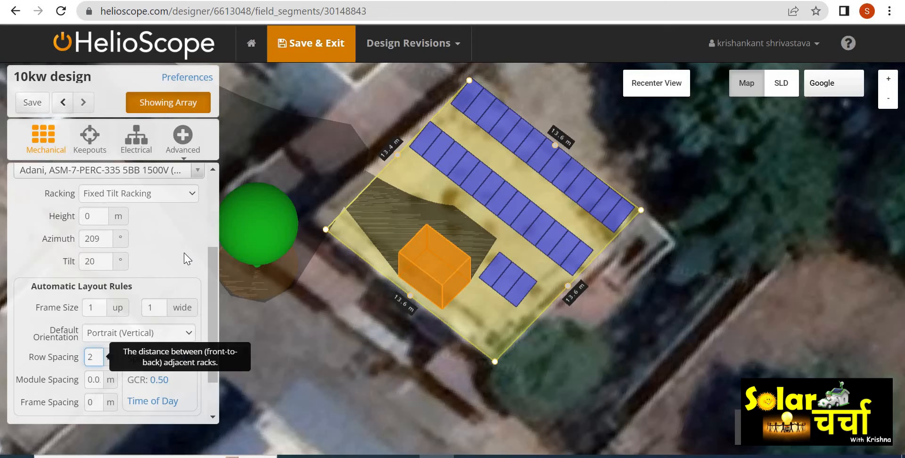
- Recalculate module shading for the new layout and display the monthly shading values
{"action": "left_click", "coordinate": [182, 137]}
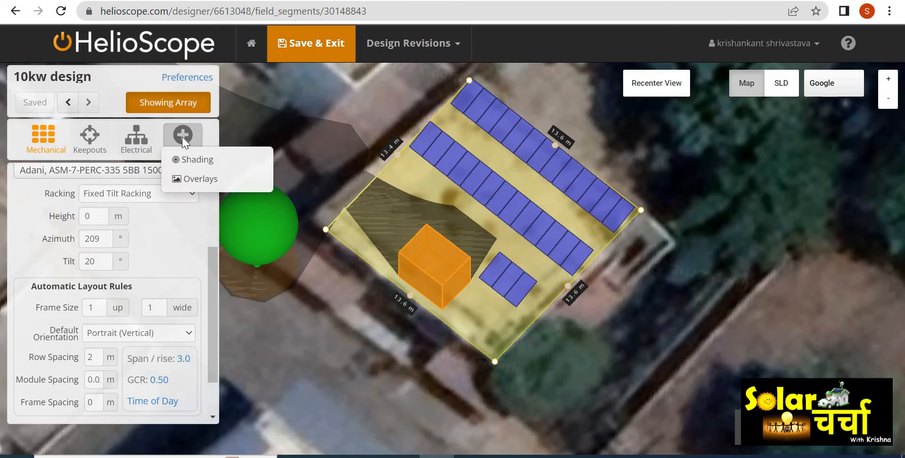
{"action": "left_click", "coordinate": [204, 160]}
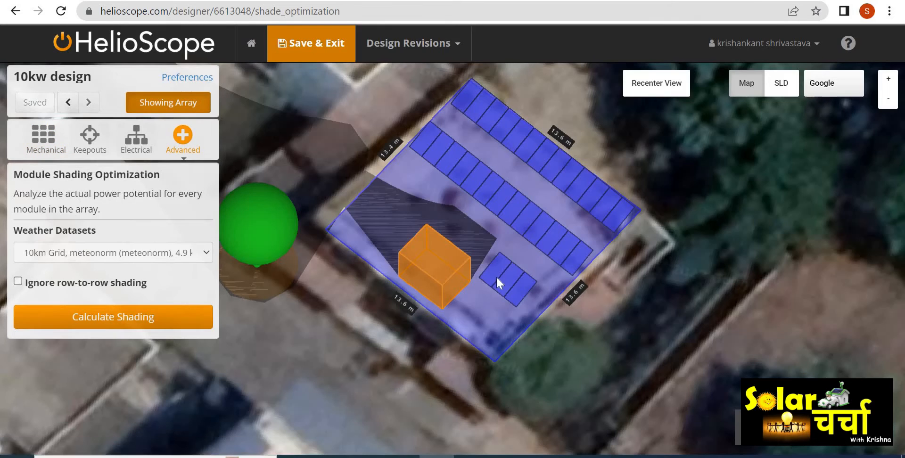
{"action": "left_click", "coordinate": [118, 322]}
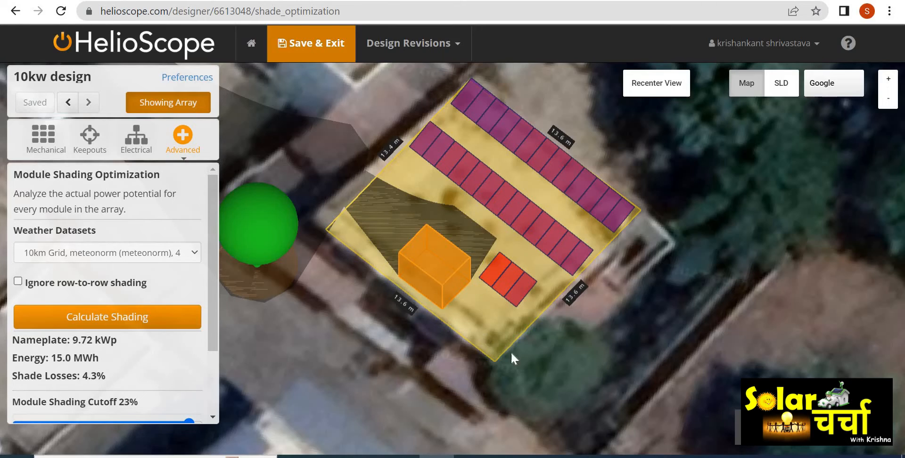
{"action": "left_click_drag", "start_coordinate": [520, 375], "coordinate": [496, 357]}
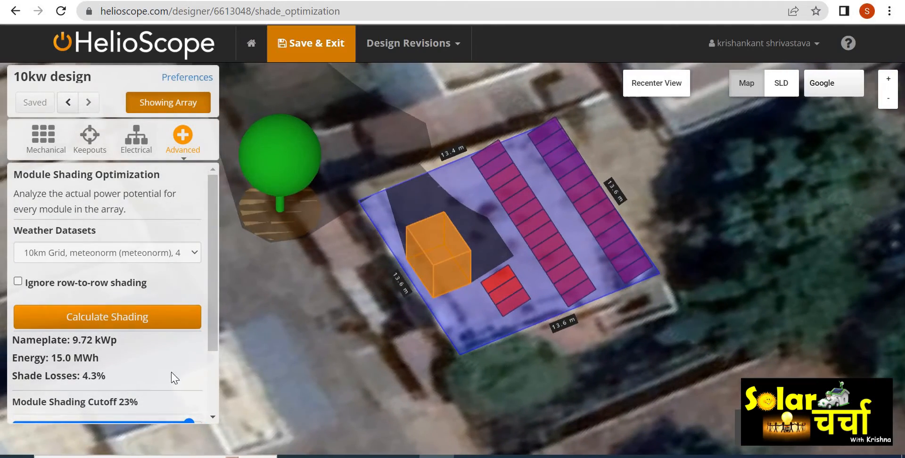
{"action": "mouse_move", "coordinate": [213, 325]}
{"action": "left_mouse_down"}
{"action": "mouse_move", "coordinate": [220, 383]}
{"action": "mouse_move", "coordinate": [208, 415]}
{"action": "left_mouse_up"}
{"action": "left_click", "coordinate": [120, 408]}
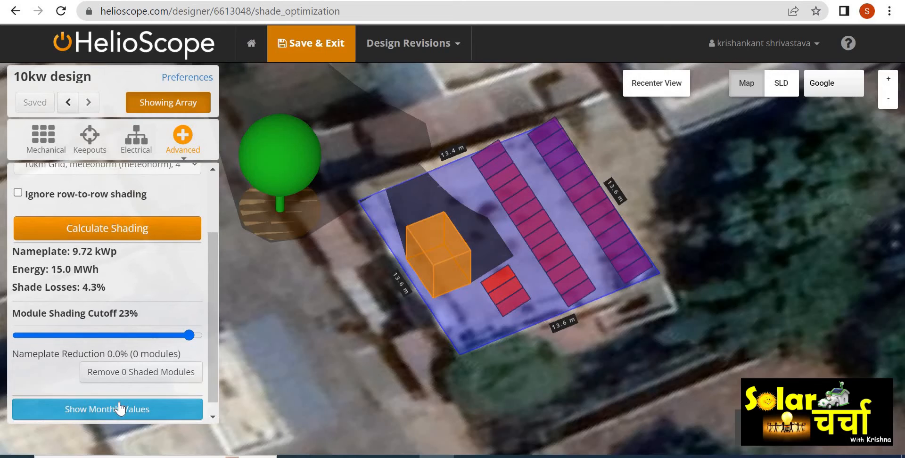
{"action": "left_click_drag", "start_coordinate": [213, 273], "coordinate": [210, 363]}
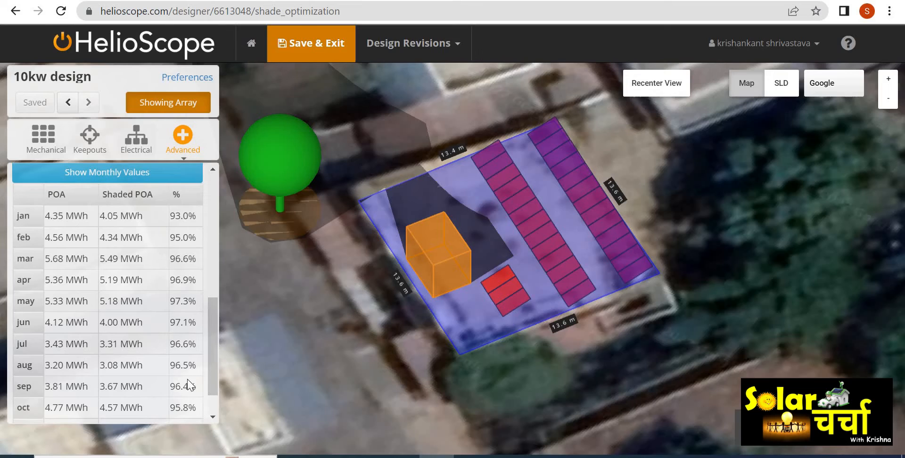
{"action": "mouse_move", "coordinate": [214, 371]}
{"action": "left_mouse_down"}
{"action": "mouse_move", "coordinate": [213, 392]}
{"action": "mouse_move", "coordinate": [209, 198]}
{"action": "left_mouse_up"}
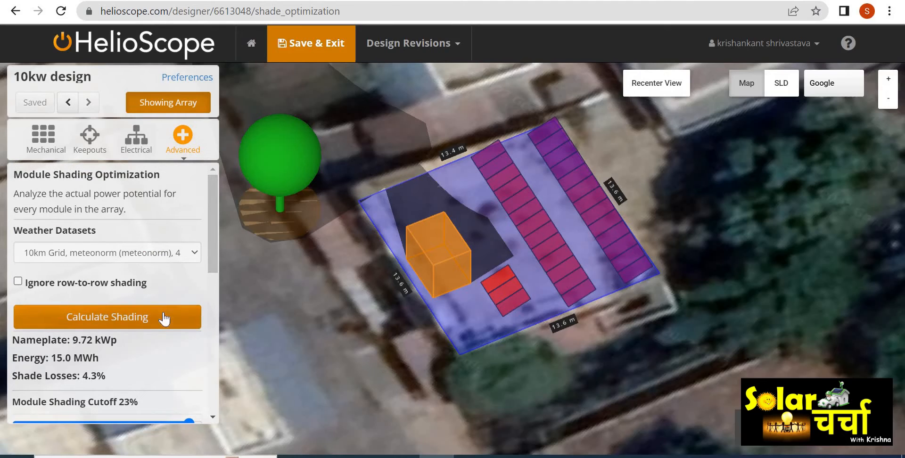
- Save and exit the design, then open and dismiss the design's export options on the project page
{"action": "left_click", "coordinate": [304, 43]}
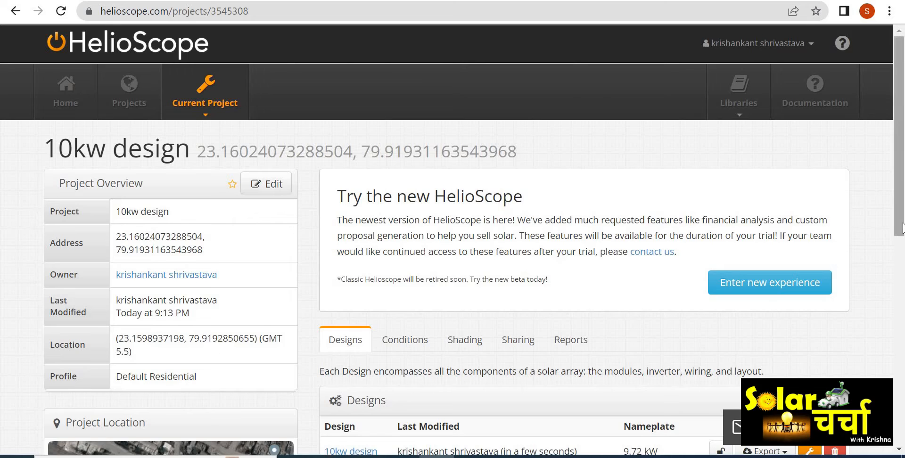
{"action": "scroll", "coordinate": [901, 228], "scroll_direction": "down", "scroll_amount": 4}
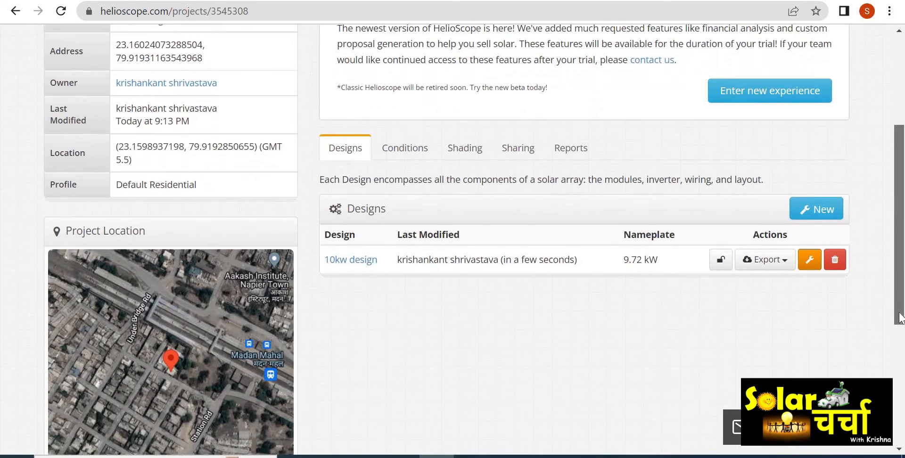
{"action": "left_click", "coordinate": [783, 265]}
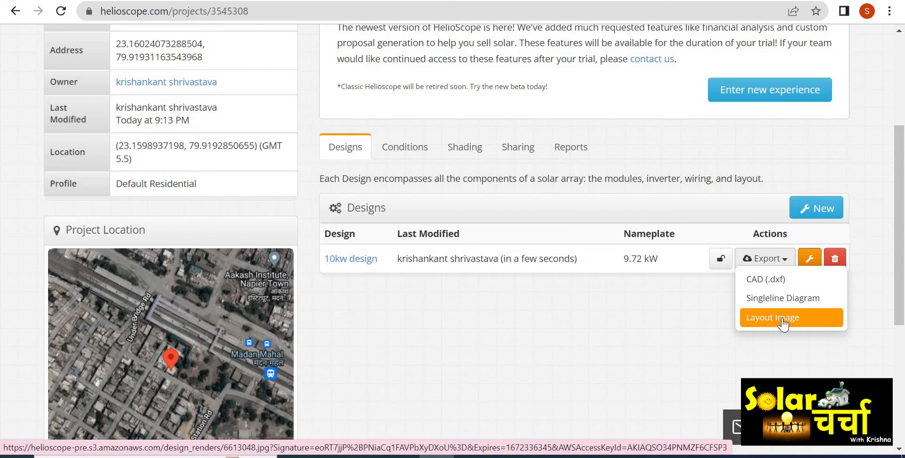
{"action": "left_click", "coordinate": [655, 296]}
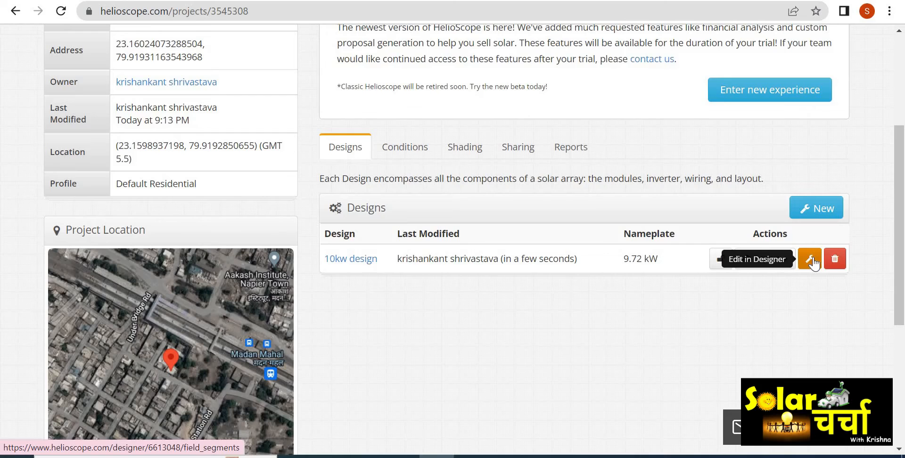
- Open Condition Set 1 in the project's conditions to review its parameters, then close it
{"action": "left_click", "coordinate": [401, 151]}
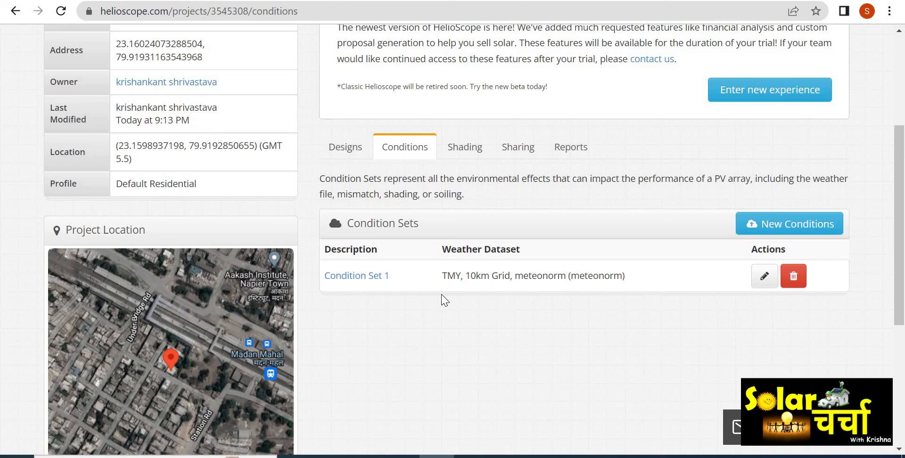
{"action": "left_click", "coordinate": [357, 278]}
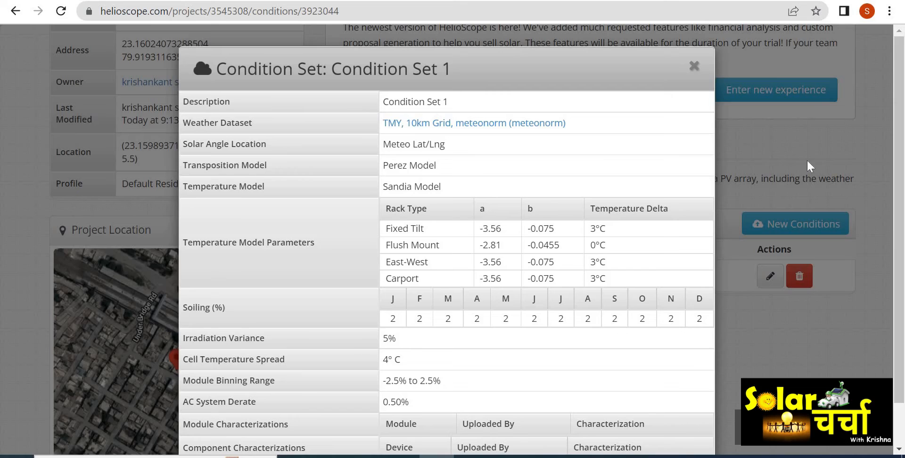
{"action": "mouse_move", "coordinate": [903, 141]}
{"action": "left_mouse_down"}
{"action": "mouse_move", "coordinate": [896, 229]}
{"action": "mouse_move", "coordinate": [893, 147]}
{"action": "left_mouse_up"}
{"action": "left_click", "coordinate": [694, 64]}
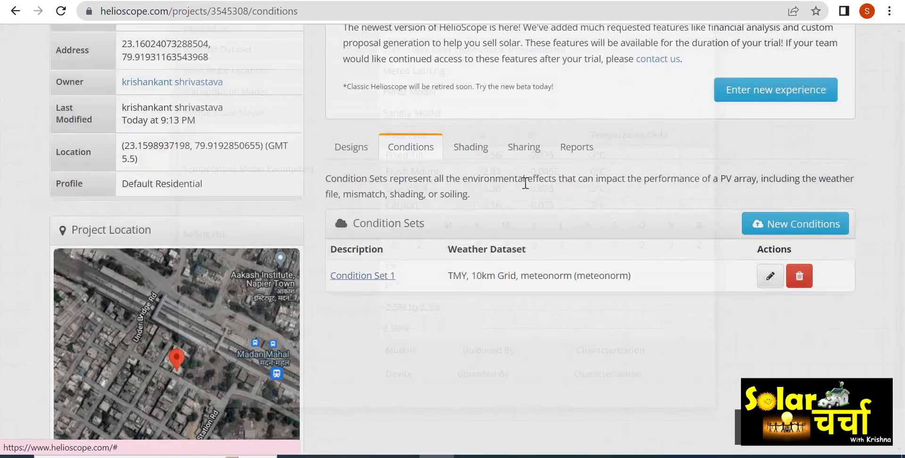
- Browse the project's shading and sharing sections, then simulate the 10kw design with Condition Set 1
{"action": "left_click", "coordinate": [462, 149]}
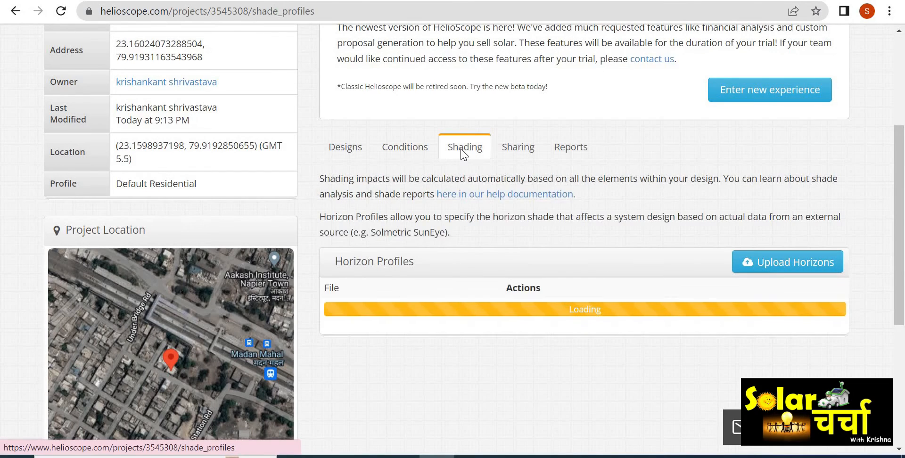
{"action": "left_click", "coordinate": [520, 150]}
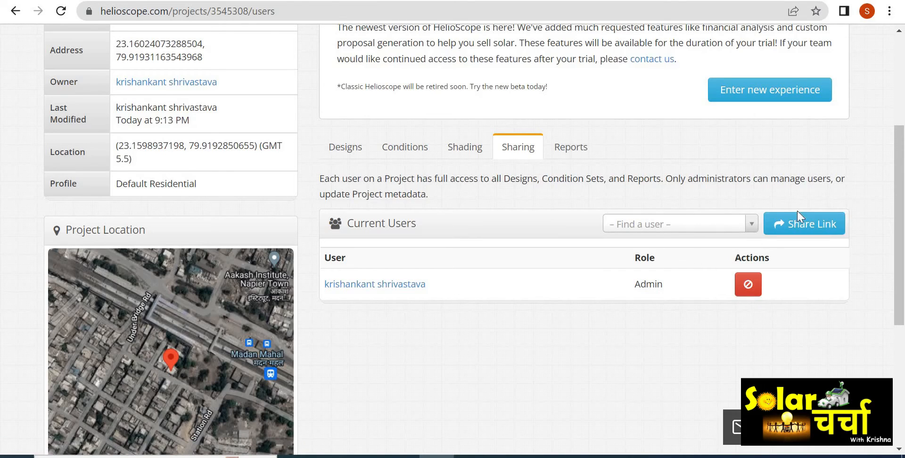
{"action": "left_click", "coordinate": [580, 154]}
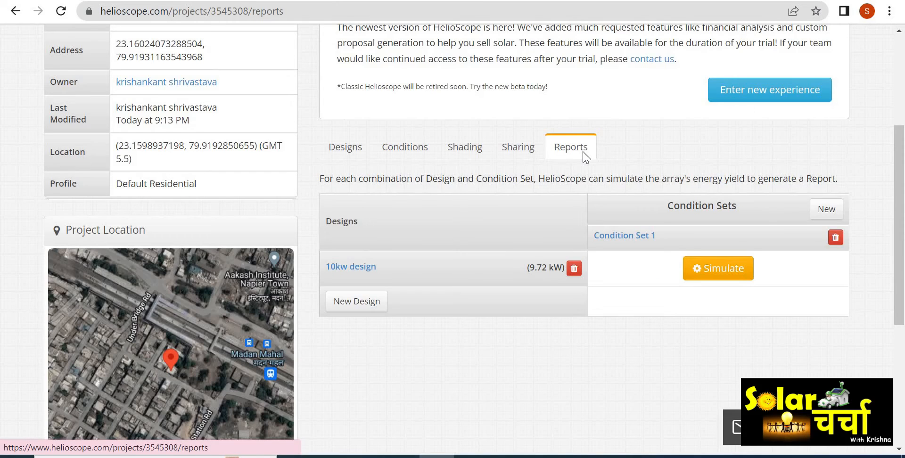
{"action": "left_click", "coordinate": [702, 264]}
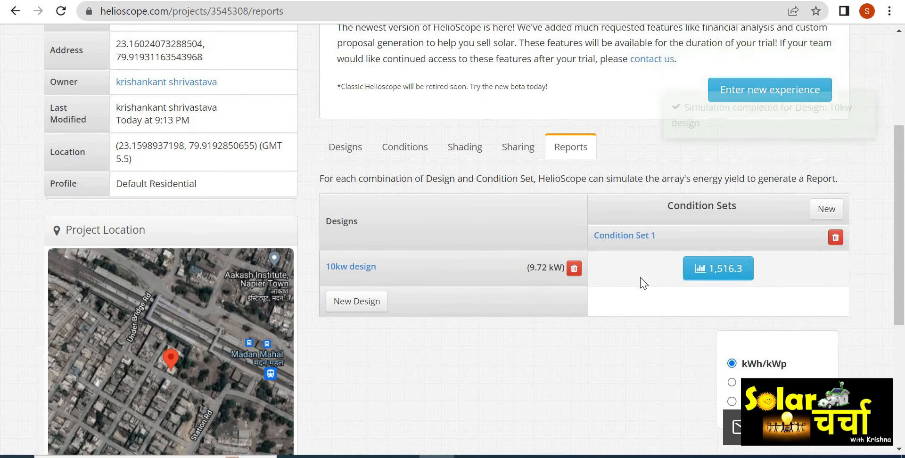
- Open the production report of the simulation and scroll through its system metrics
{"action": "scroll", "coordinate": [901, 264], "scroll_direction": "down", "scroll_amount": 2}
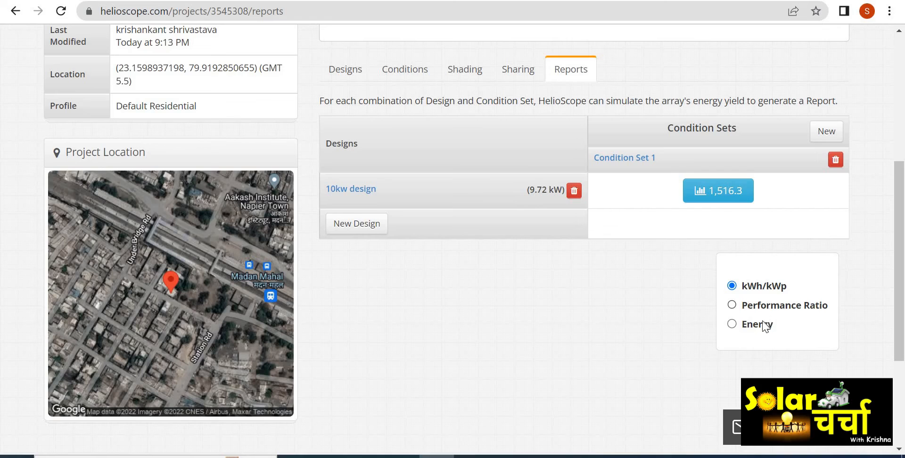
{"action": "left_click", "coordinate": [726, 195]}
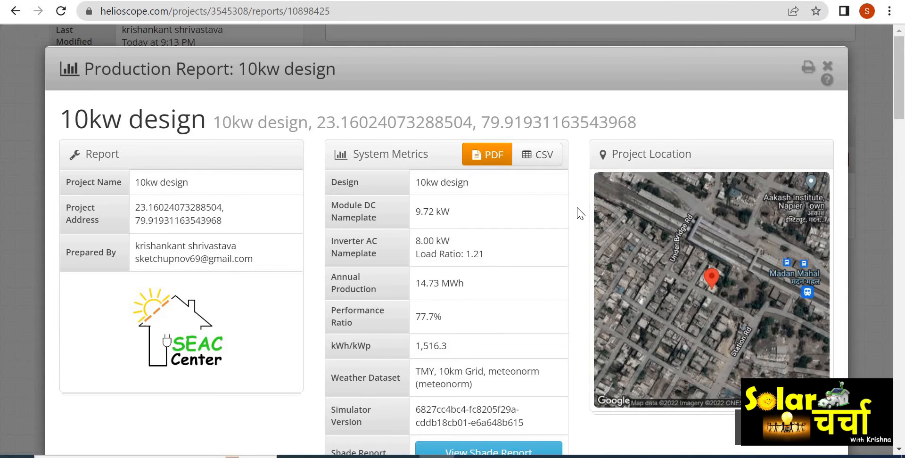
{"action": "scroll", "coordinate": [580, 213], "scroll_direction": "down", "scroll_amount": 4}
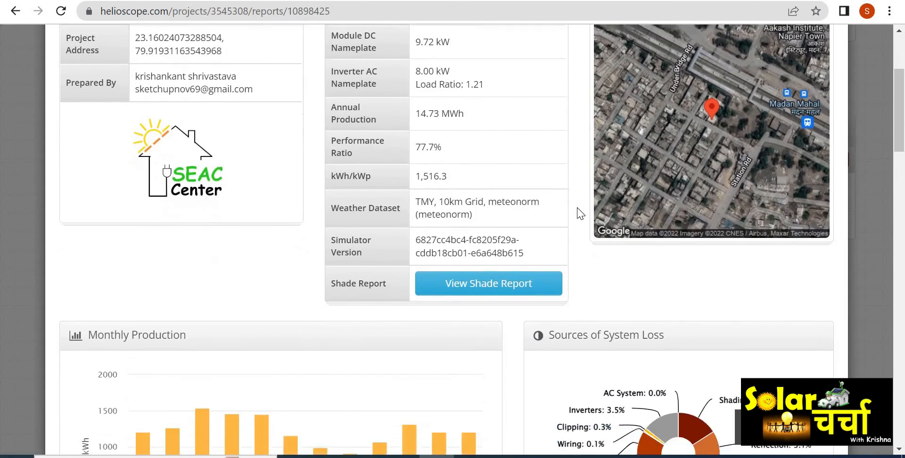
{"action": "scroll", "coordinate": [580, 213], "scroll_direction": "down", "scroll_amount": 3}
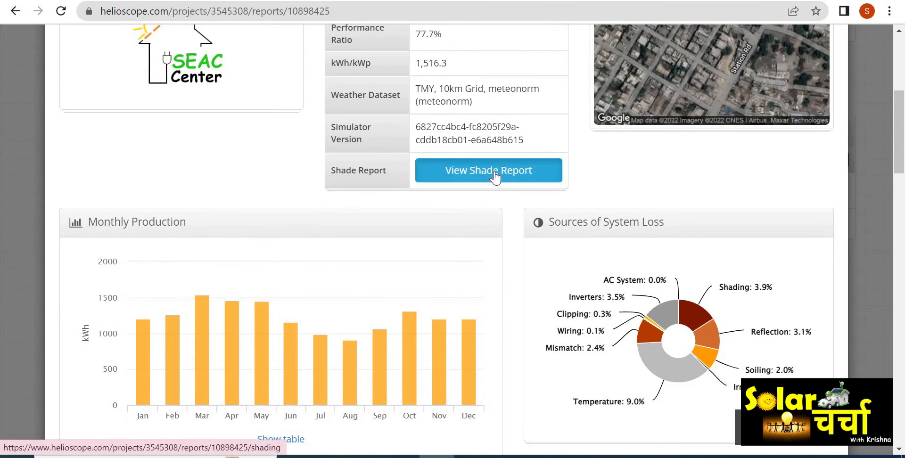
- Open the shade report and review its heatmap, field segment tables and angle views, then close it
{"action": "left_click", "coordinate": [494, 173]}
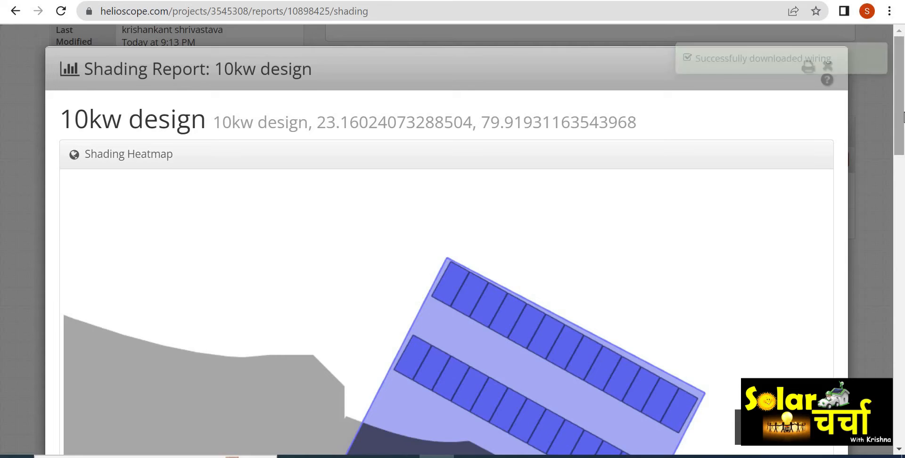
{"action": "left_click_drag", "start_coordinate": [899, 137], "coordinate": [896, 182]}
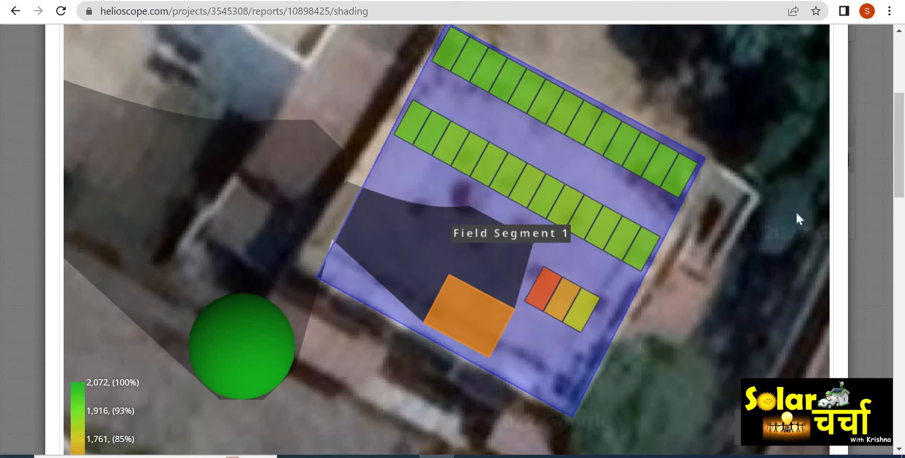
{"action": "left_click_drag", "start_coordinate": [899, 166], "coordinate": [902, 285]}
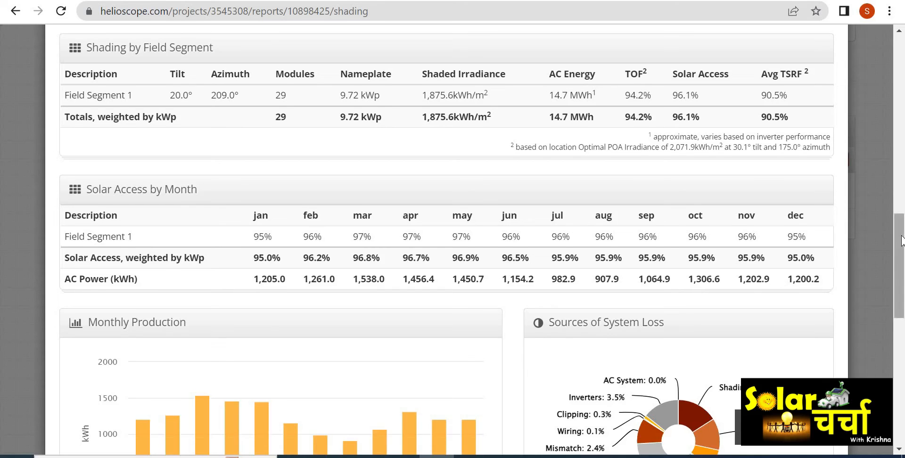
{"action": "left_click_drag", "start_coordinate": [900, 241], "coordinate": [900, 296]}
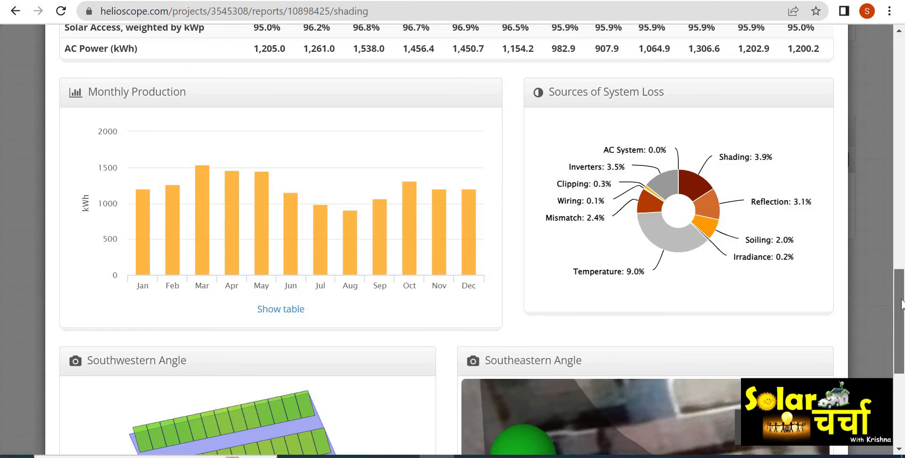
{"action": "left_click_drag", "start_coordinate": [901, 282], "coordinate": [901, 343]}
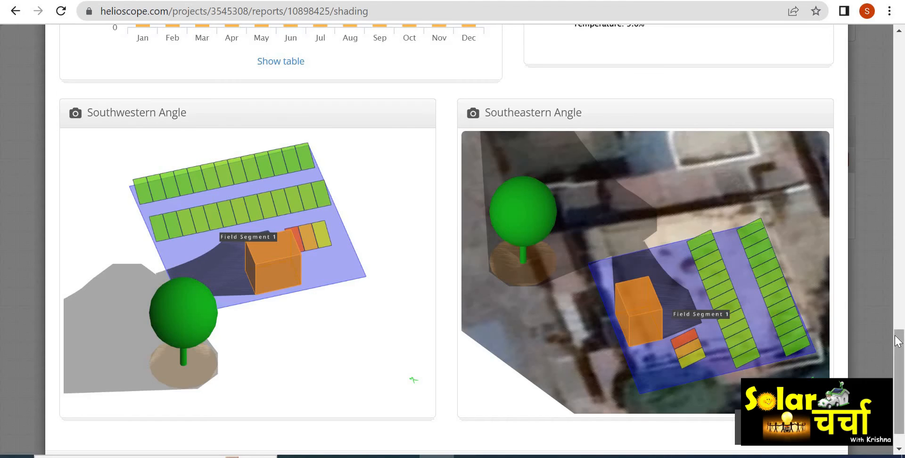
{"action": "mouse_move", "coordinate": [900, 352]}
{"action": "left_mouse_down"}
{"action": "mouse_move", "coordinate": [901, 362]}
{"action": "mouse_move", "coordinate": [901, 92]}
{"action": "left_mouse_up"}
{"action": "scroll", "coordinate": [902, 92], "scroll_direction": "up", "scroll_amount": 4}
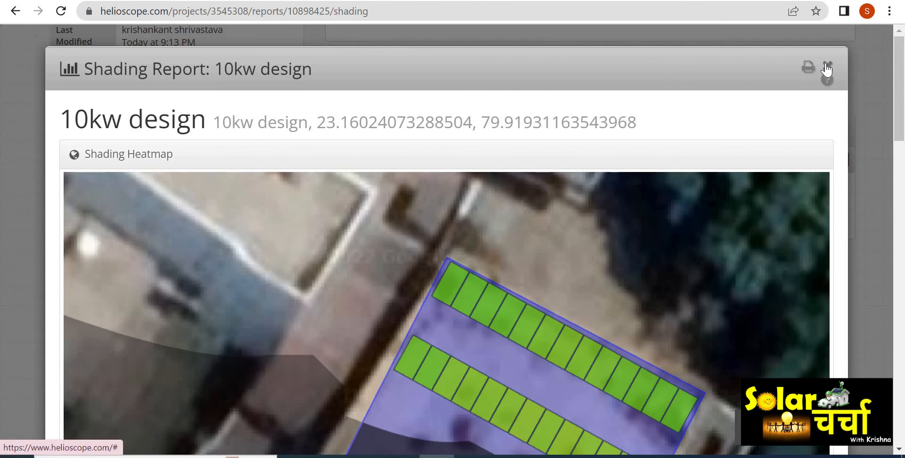
{"action": "left_click", "coordinate": [826, 69]}
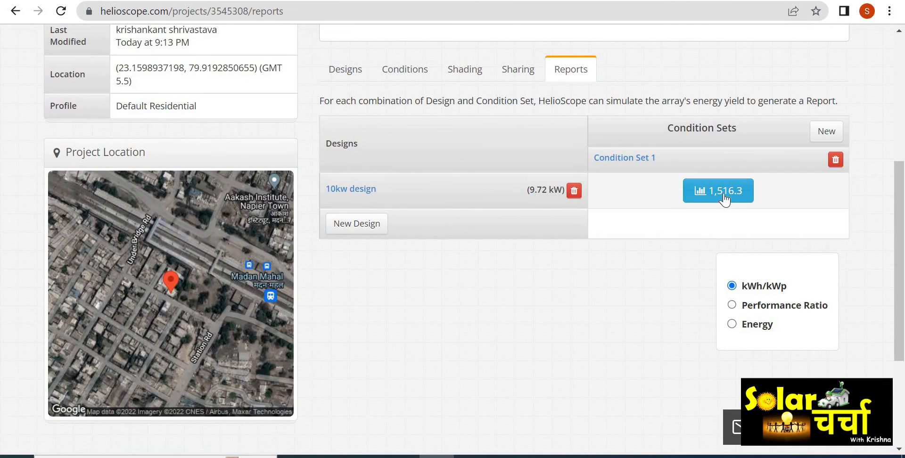
- Reopen the production report and review its losses, annual production, components, field segments and detailed layout
{"action": "left_click", "coordinate": [722, 196]}
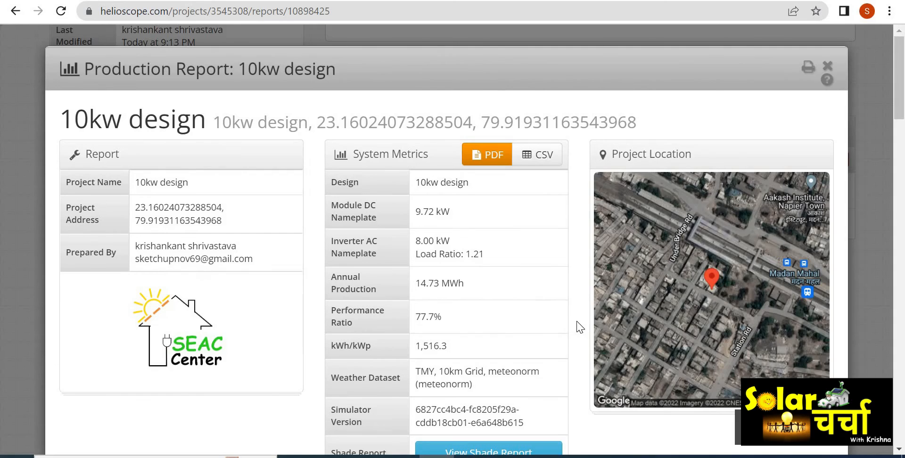
{"action": "scroll", "coordinate": [579, 326], "scroll_direction": "down", "scroll_amount": 14}
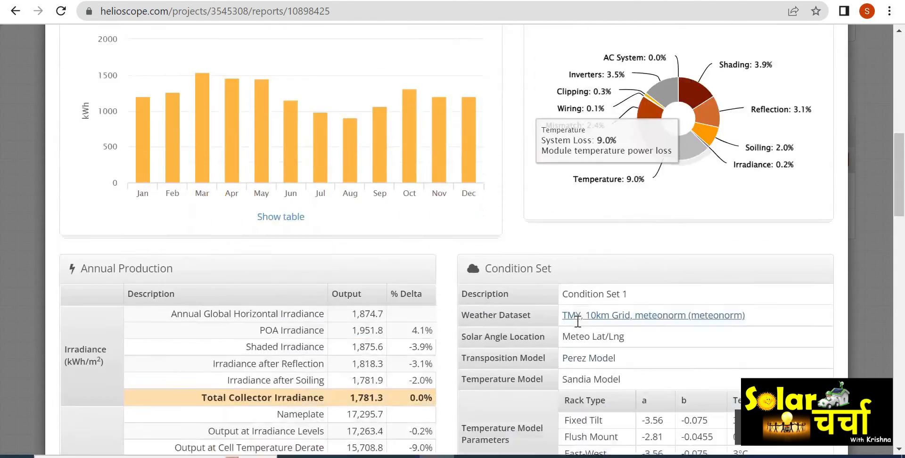
{"action": "scroll", "coordinate": [577, 321], "scroll_direction": "down", "scroll_amount": 1}
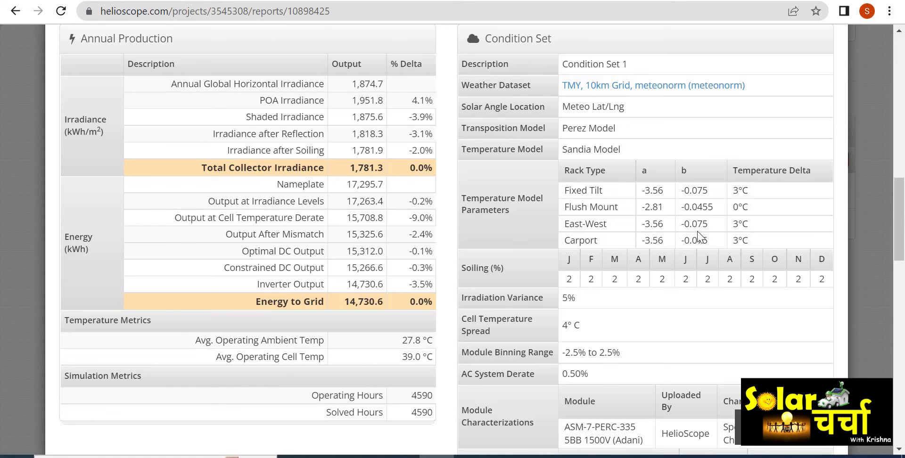
{"action": "left_click_drag", "start_coordinate": [900, 250], "coordinate": [900, 259]}
{"action": "scroll", "coordinate": [900, 264], "scroll_direction": "down", "scroll_amount": 8}
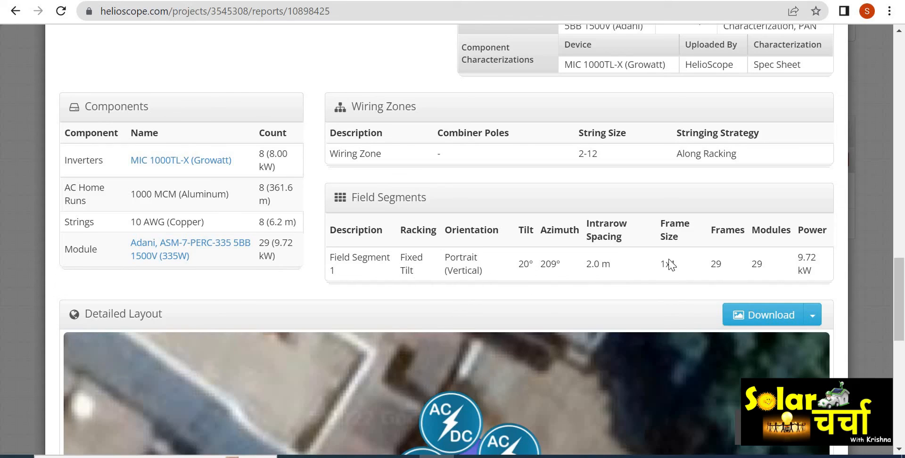
{"action": "mouse_move", "coordinate": [898, 287]}
{"action": "left_mouse_down"}
{"action": "mouse_move", "coordinate": [903, 378]}
{"action": "mouse_move", "coordinate": [897, 286]}
{"action": "left_mouse_up"}
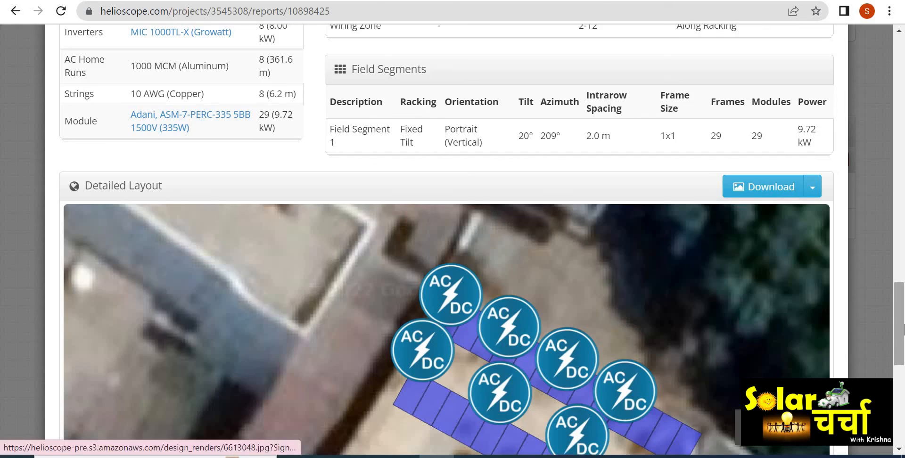
{"action": "left_click_drag", "start_coordinate": [903, 329], "coordinate": [903, 73]}
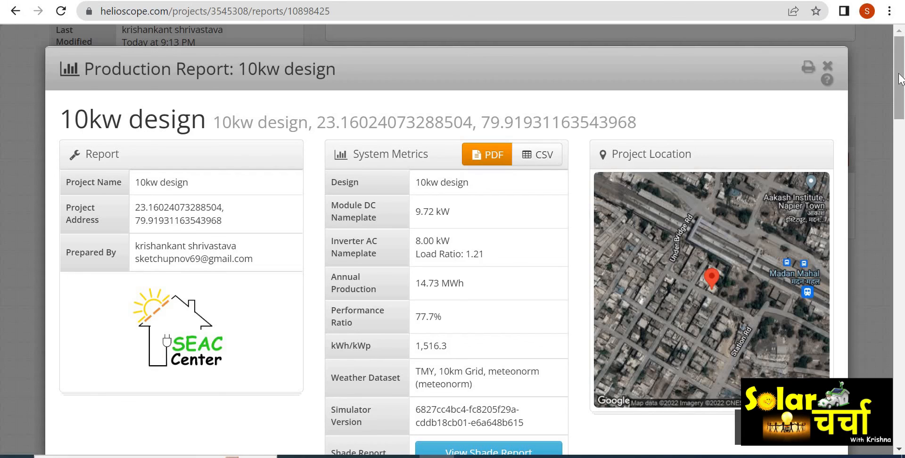
{"action": "scroll", "coordinate": [903, 90], "scroll_direction": "down", "scroll_amount": 7}
{"action": "scroll", "coordinate": [903, 106], "scroll_direction": "up", "scroll_amount": 7}
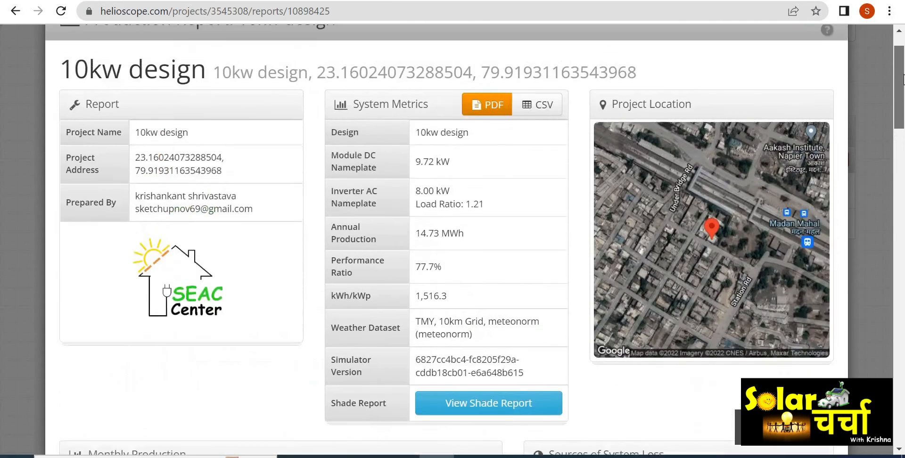